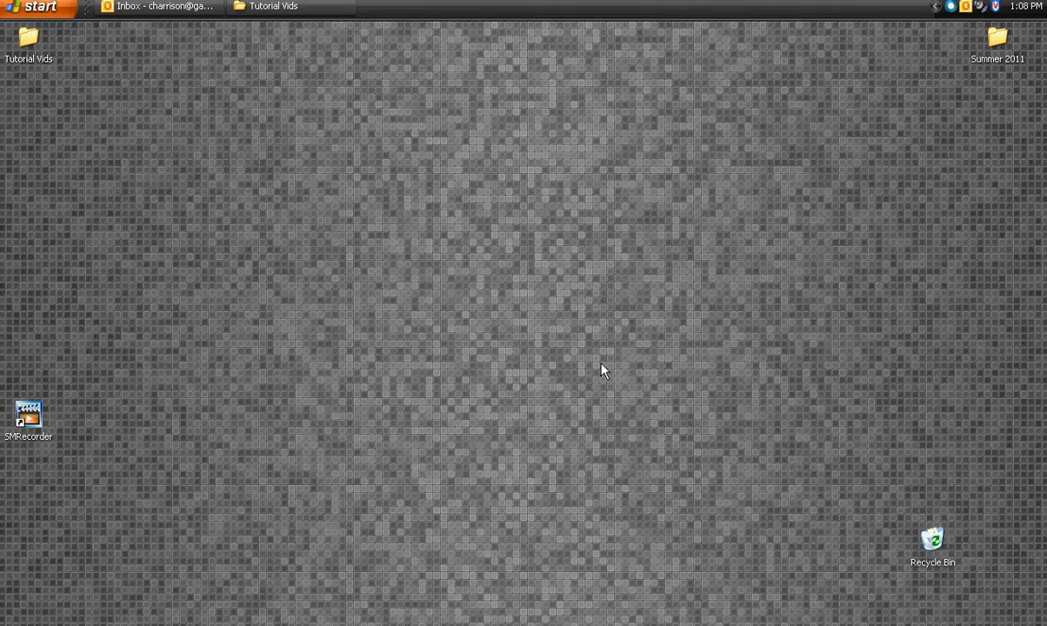
- Open Microsoft Word 2010 and apply the Normal margins, 1" on all sides, to the blank document
click(30, 9)
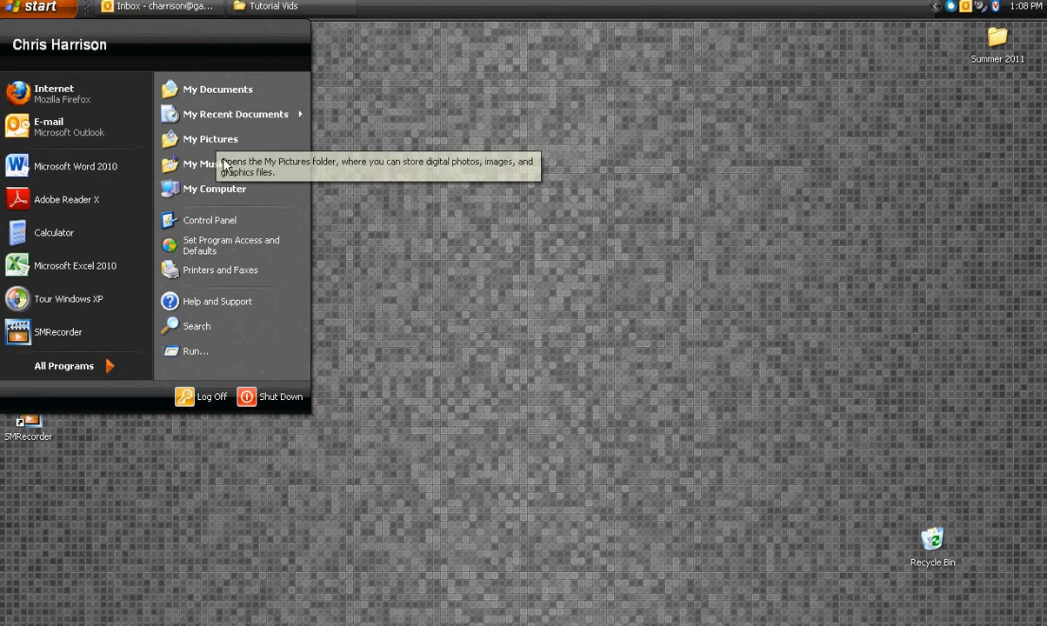
click(72, 171)
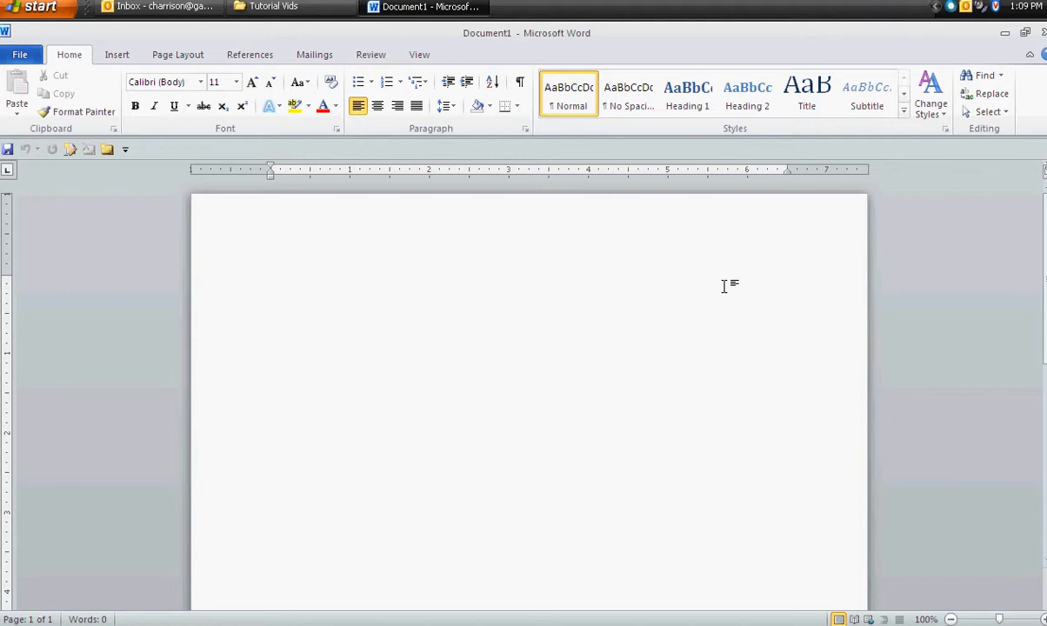
click(173, 61)
click(119, 95)
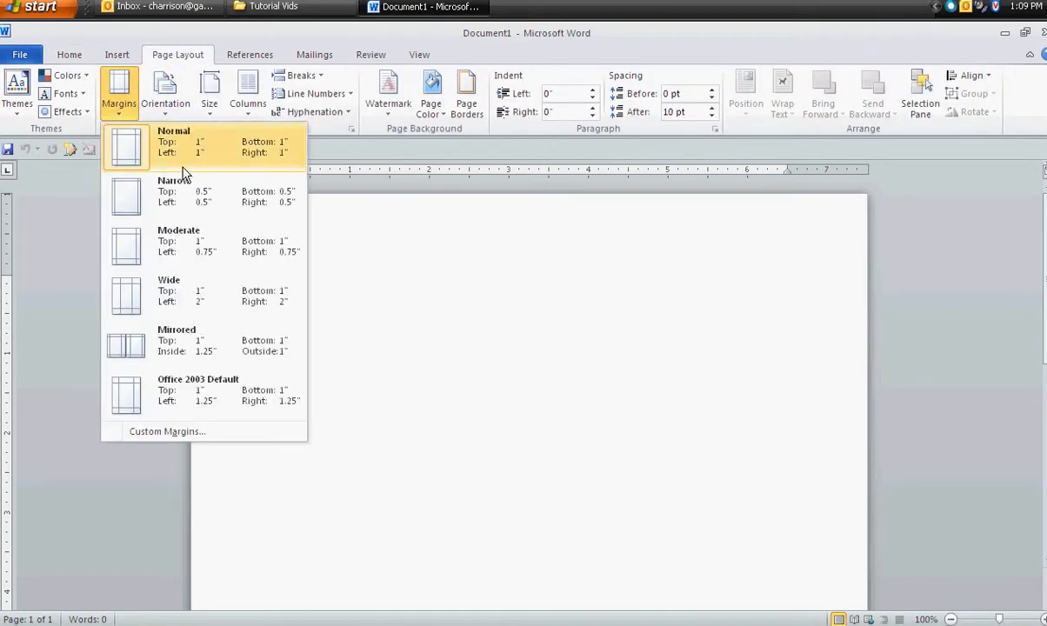
click(181, 157)
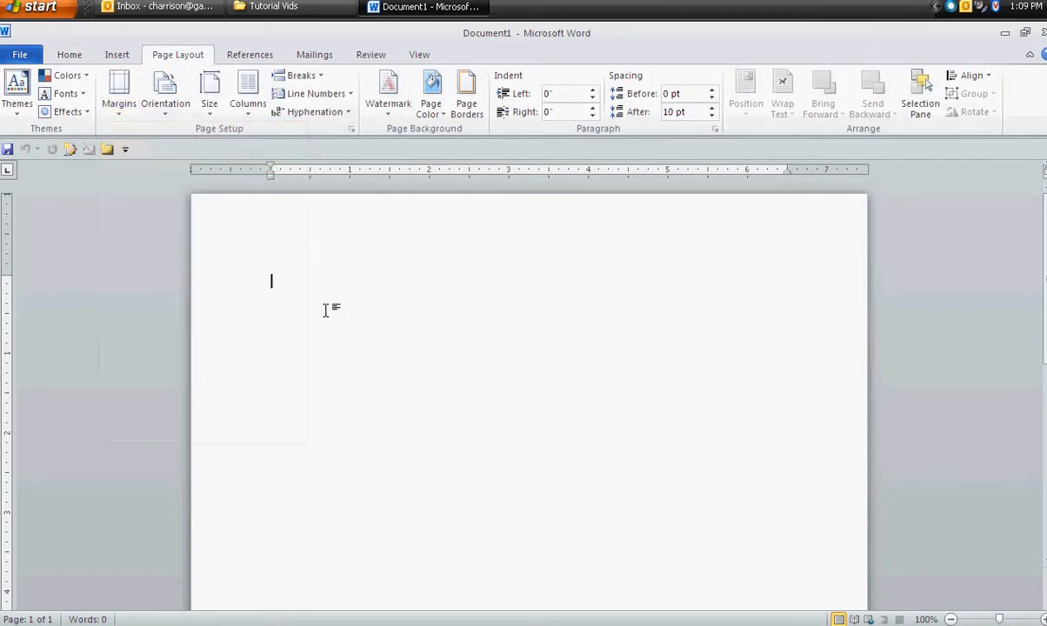
- Set the body text font to Times New Roman, size 12
click(70, 56)
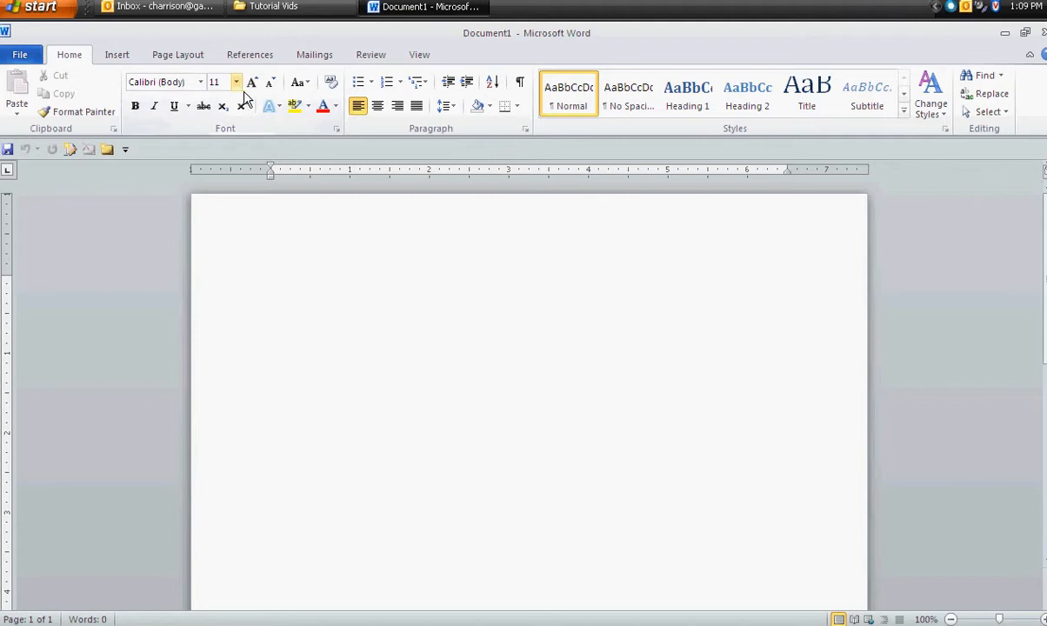
click(200, 81)
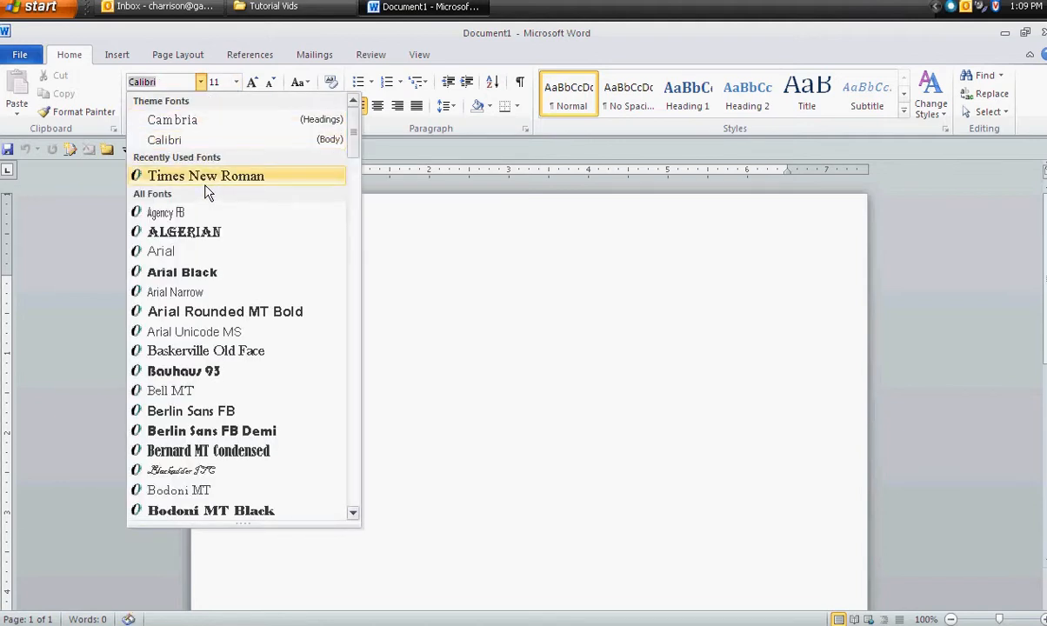
mouse_move(353, 132)
mouse_down()
mouse_move(355, 391)
mouse_move(357, 143)
mouse_up()
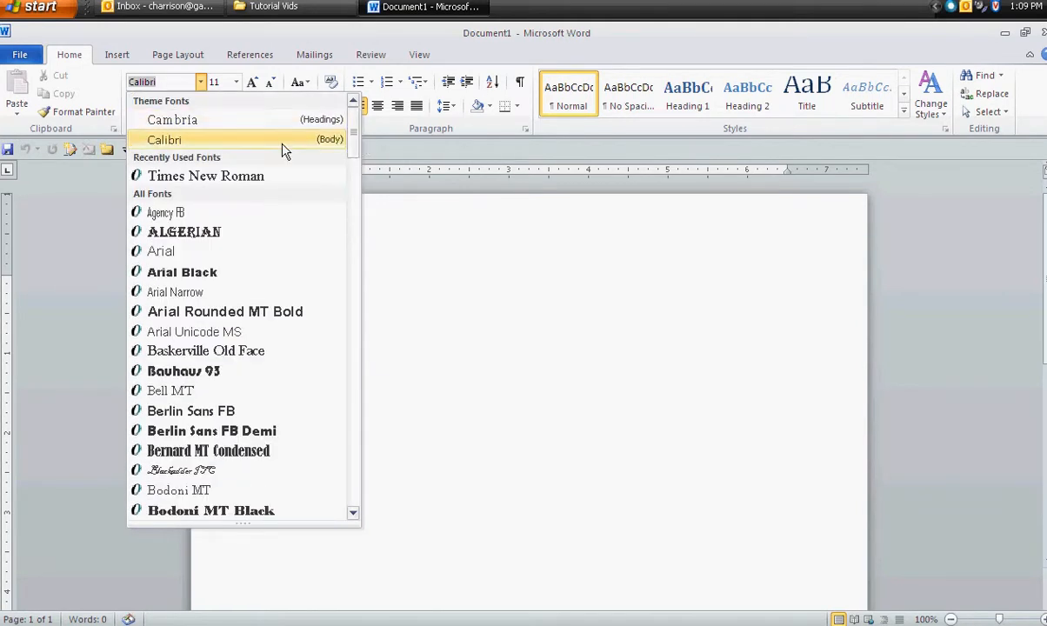
click(224, 176)
click(236, 82)
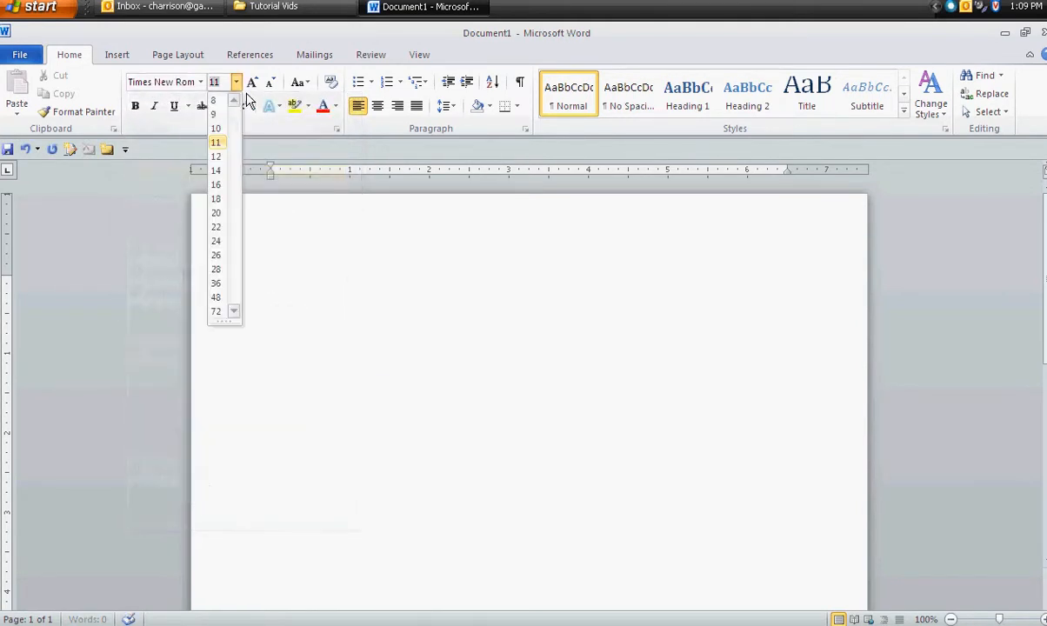
click(231, 162)
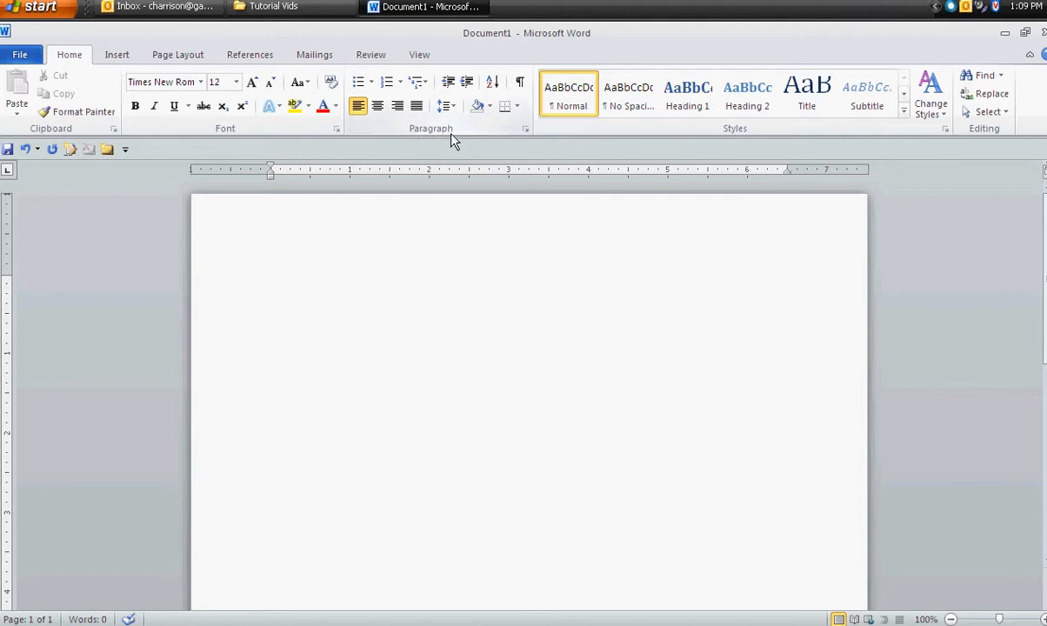
- Set the body line spacing to 2.0 and add space before the paragraph
click(447, 107)
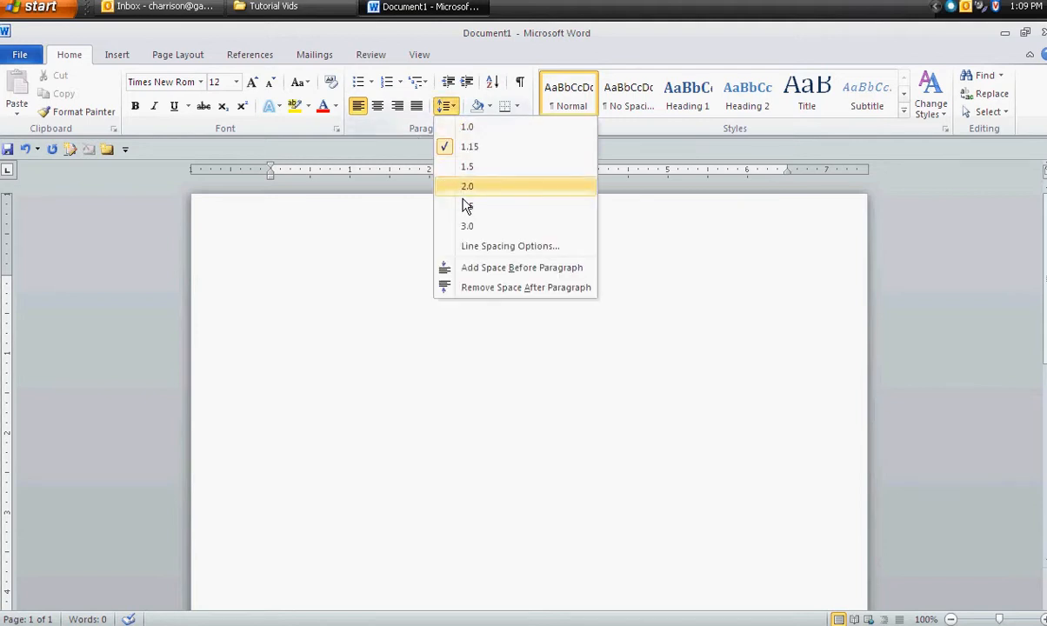
click(465, 186)
click(447, 107)
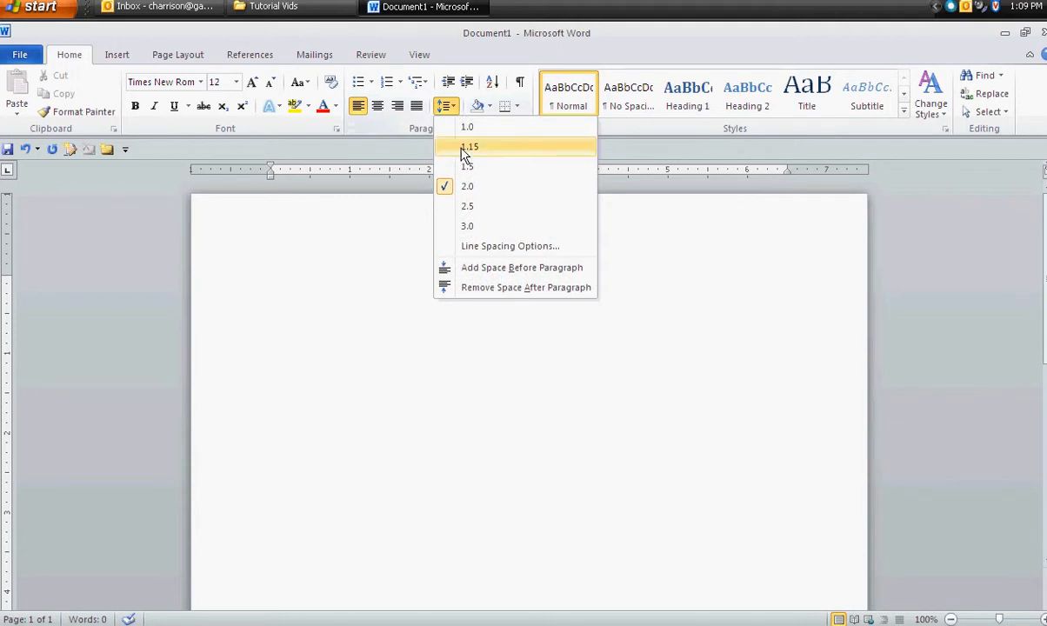
click(478, 277)
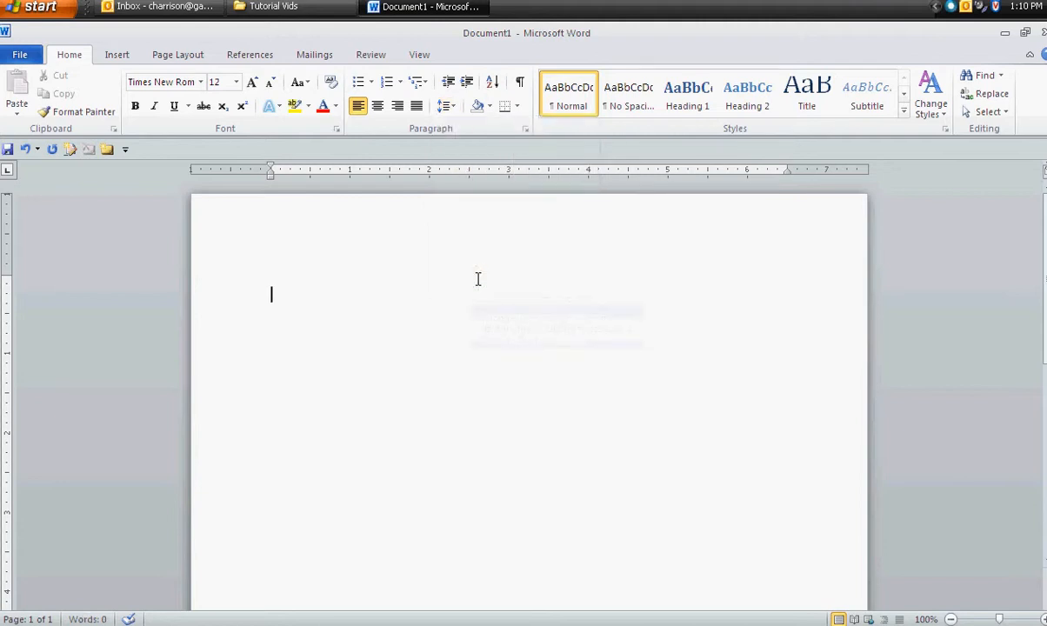
click(443, 105)
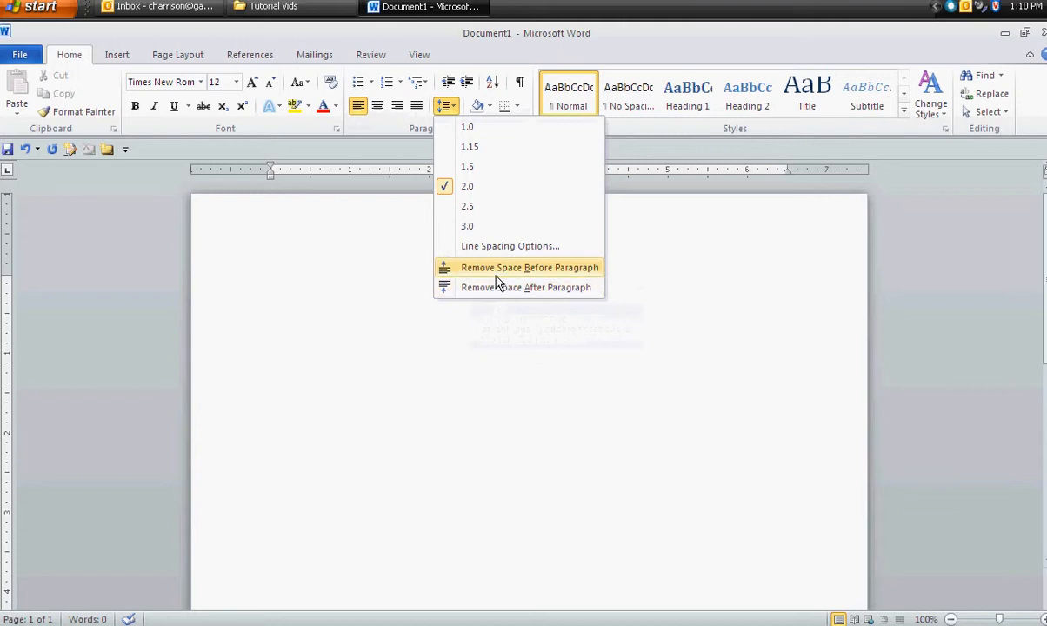
click(384, 290)
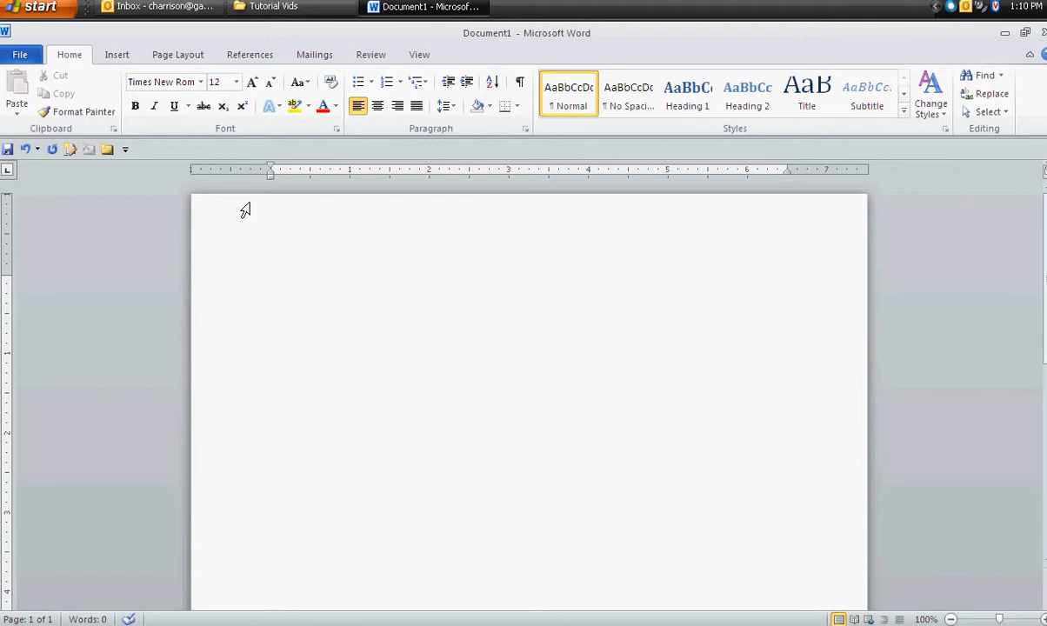
- Open the page header for editing and set its font to Times New Roman, size 12
double_click(695, 217)
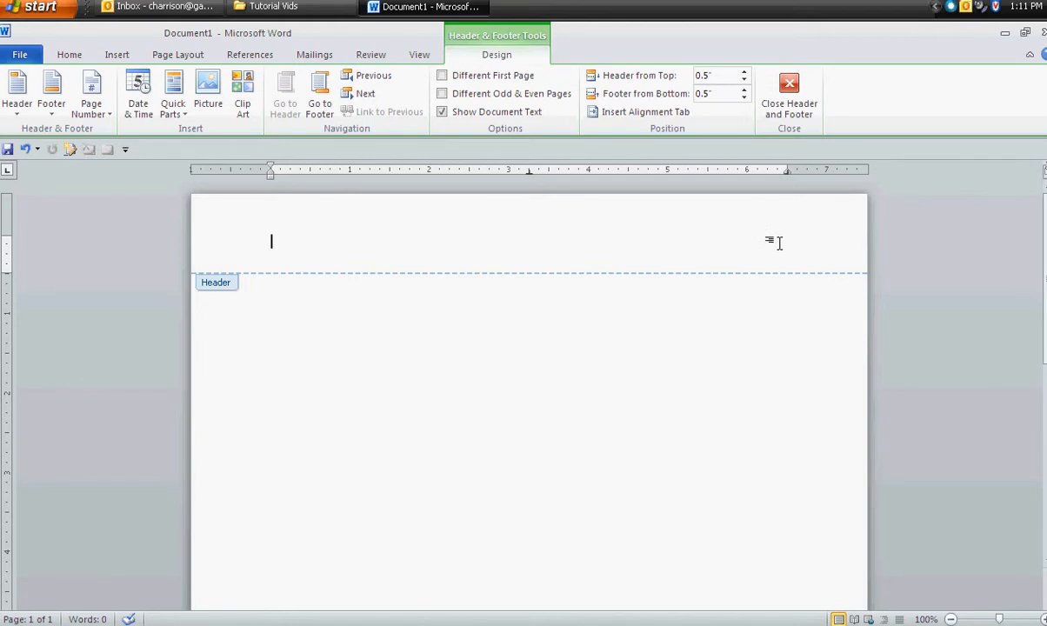
click(68, 55)
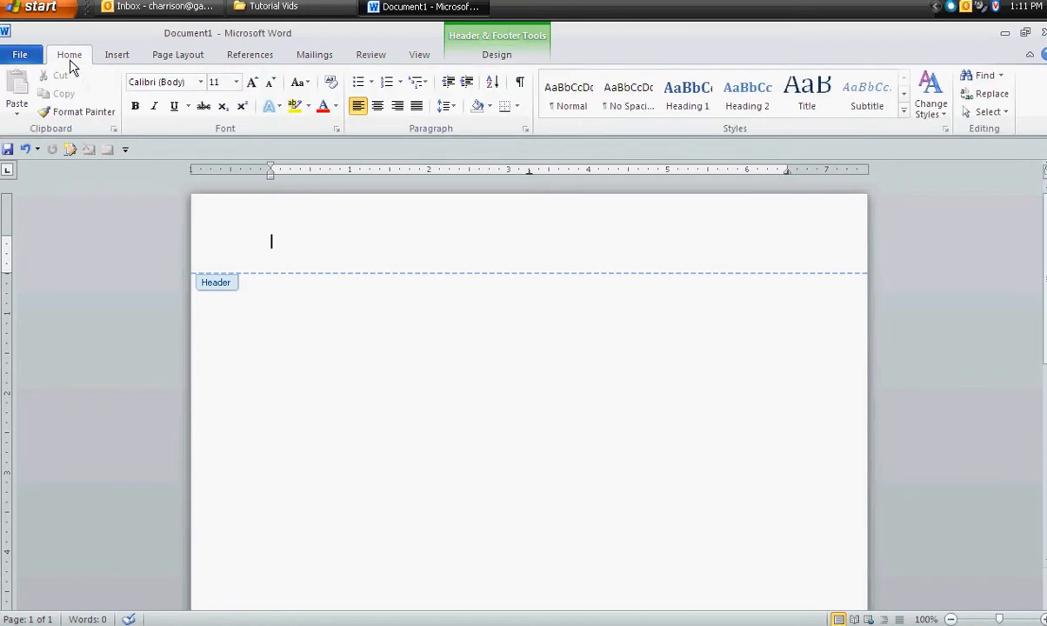
click(200, 82)
click(197, 174)
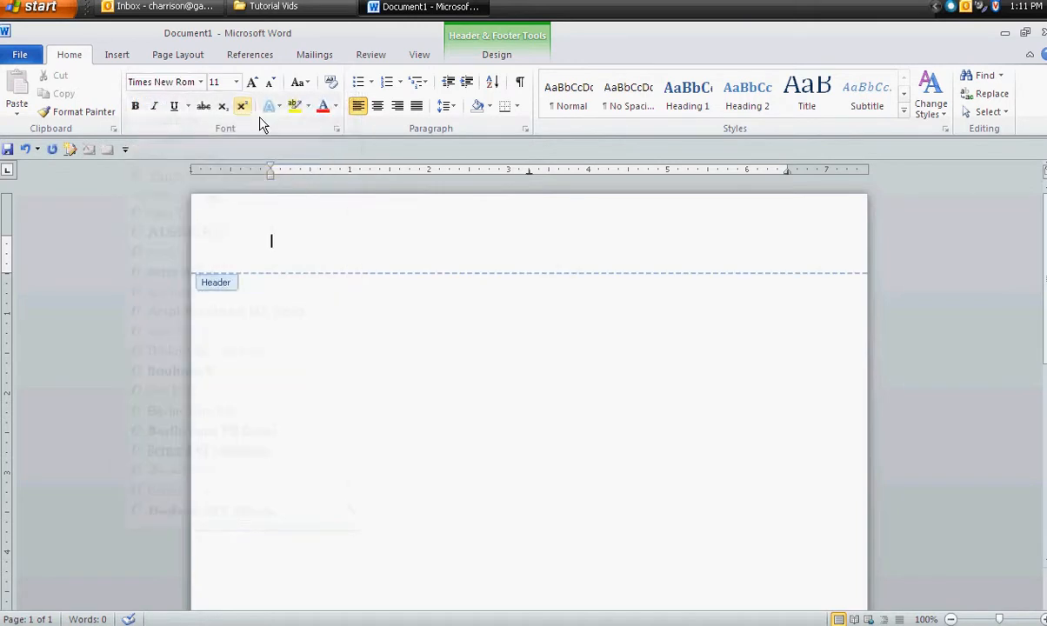
click(236, 82)
click(215, 156)
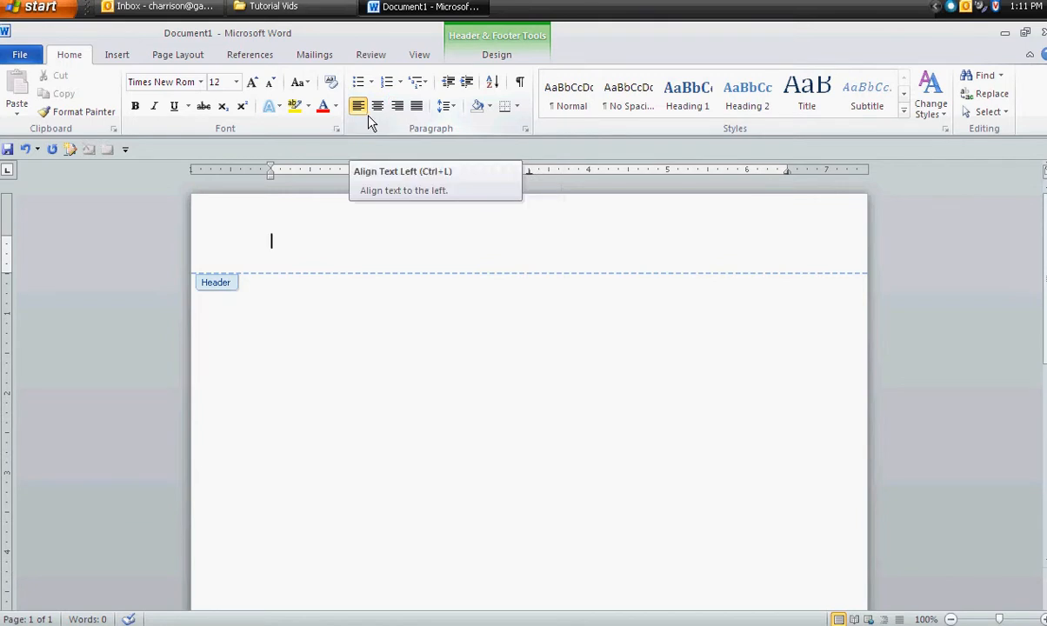
- Right-align the header and enter the text "Lastname" followed by a space
click(403, 111)
text(L)
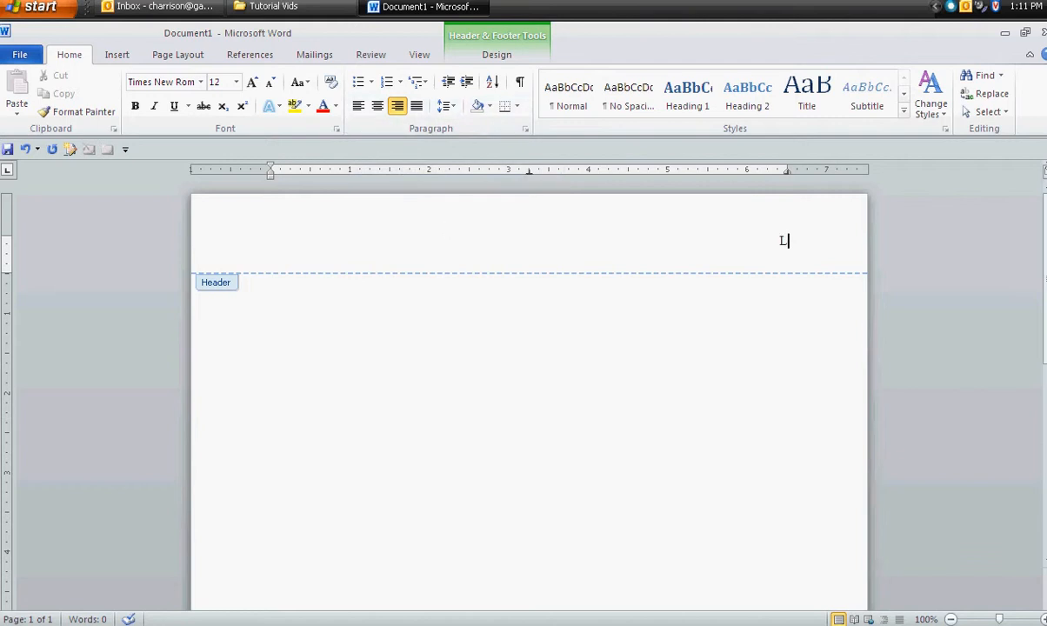
text(astname)
- Insert a Plain Number page number at the current position, after "Lastname" in the header
click(115, 59)
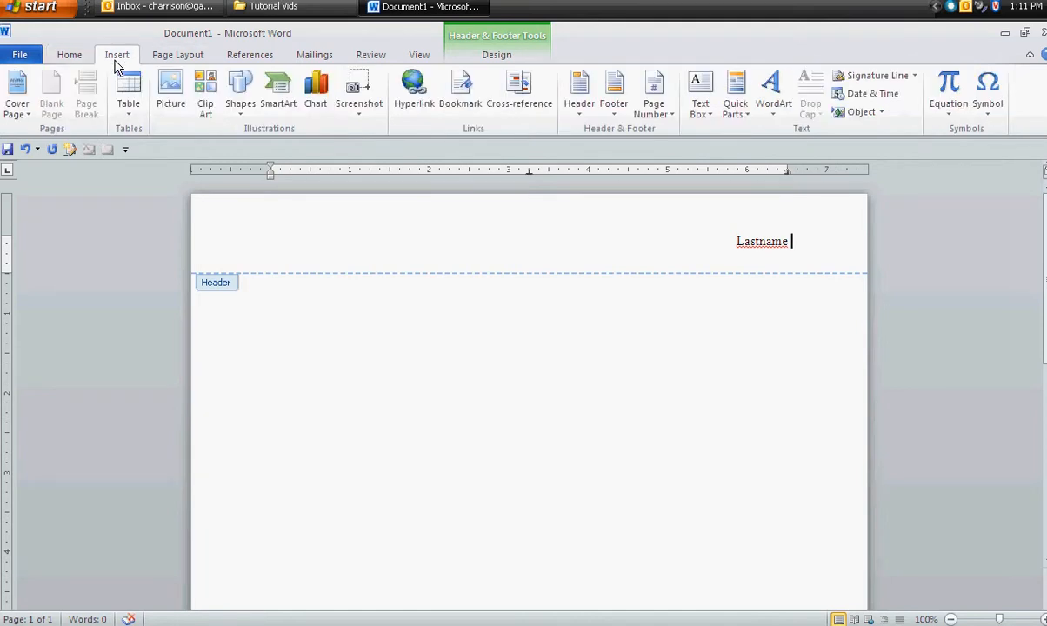
click(654, 105)
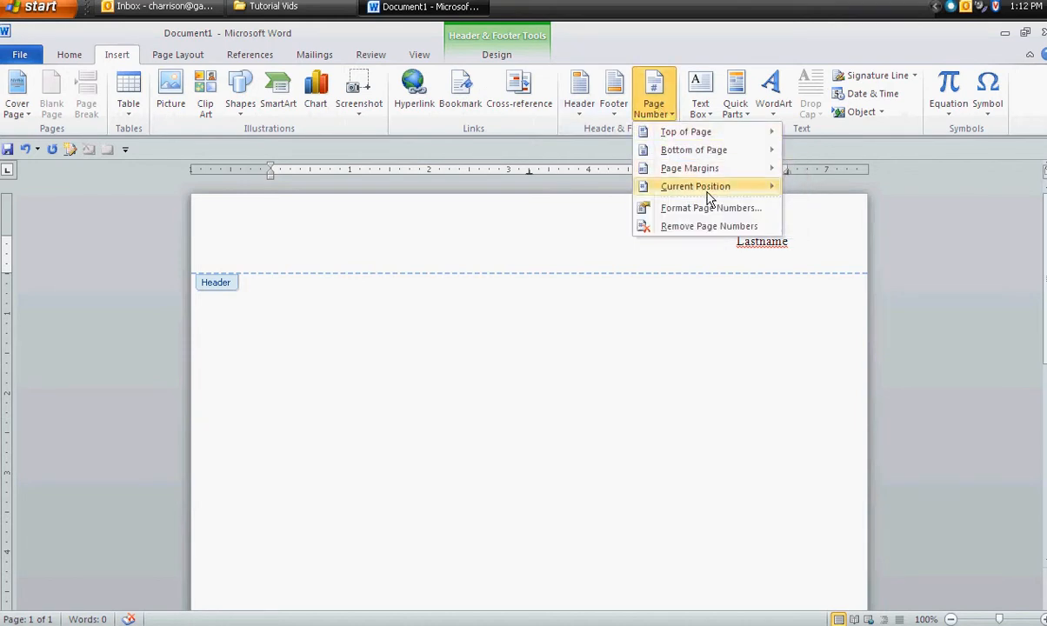
mouse_move(708, 195)
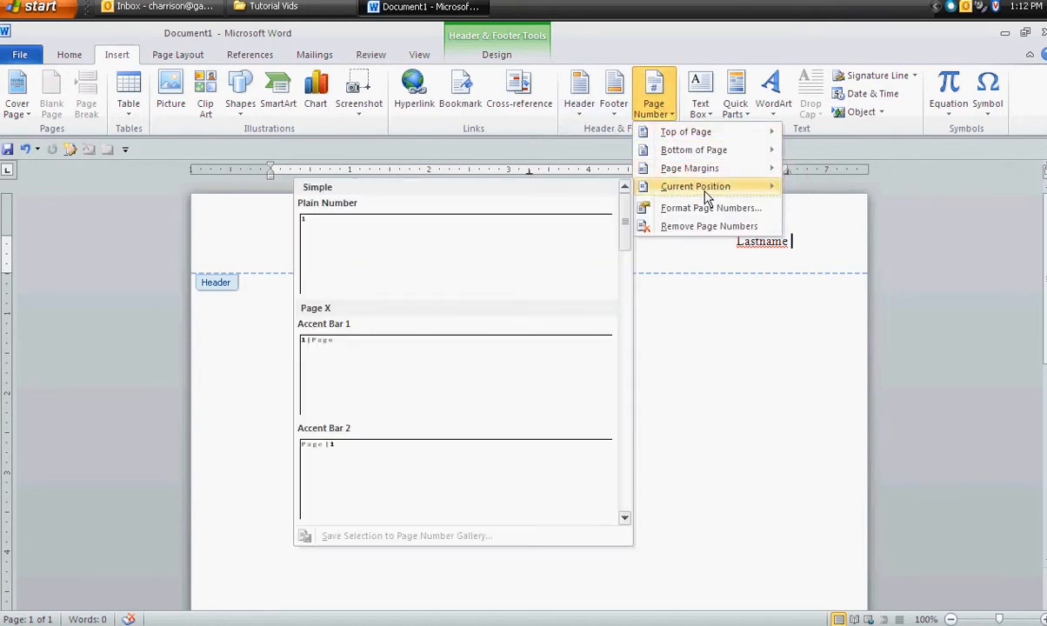
click(547, 272)
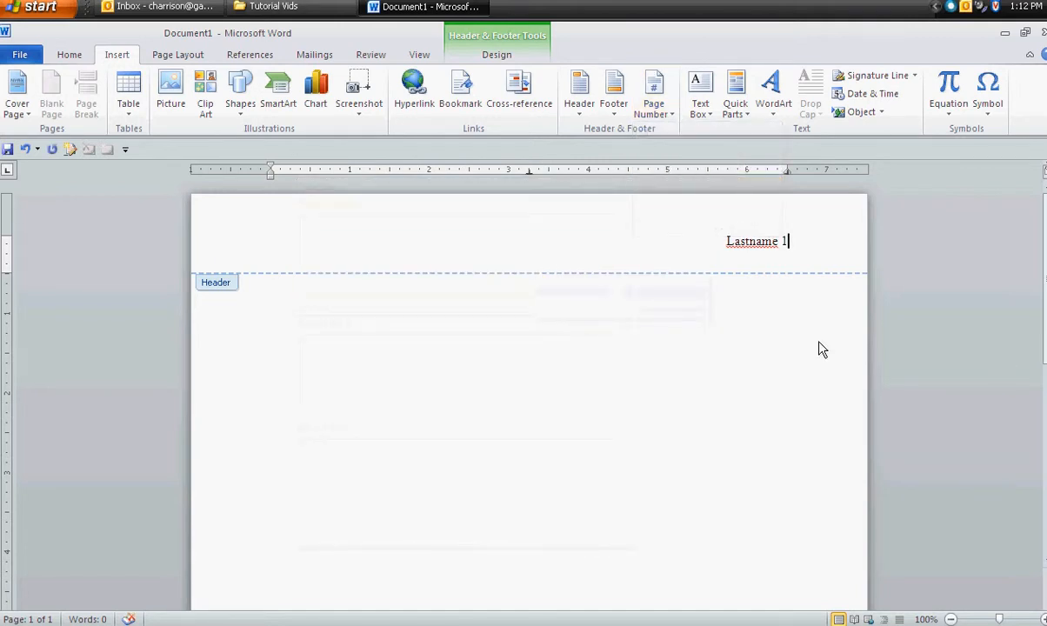
- Switch between the header and the body text, finishing at the start of the document body
scroll(778, 287, down, 10)
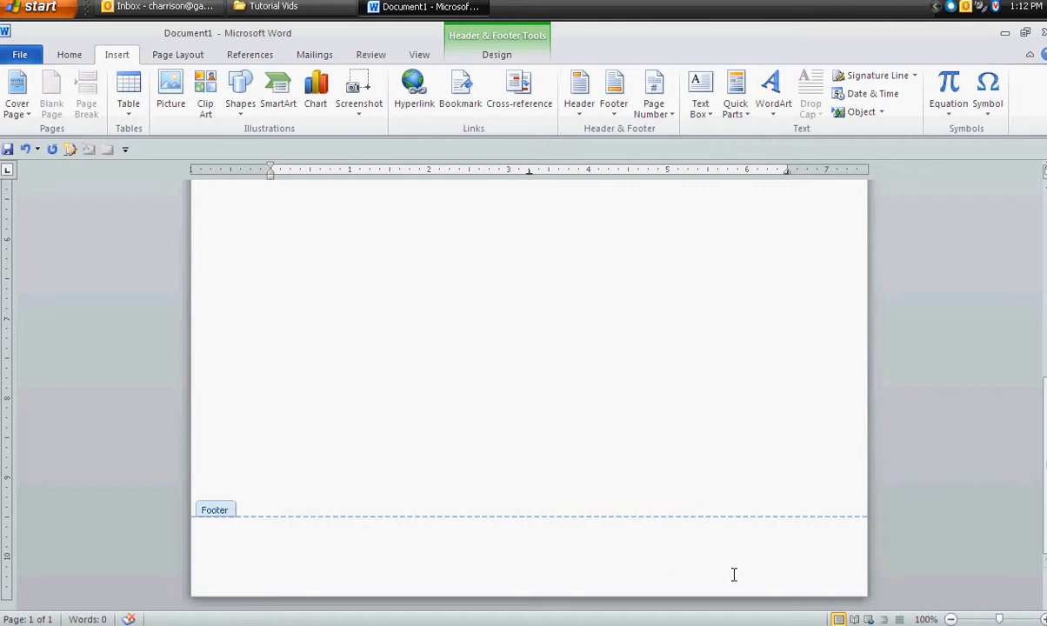
scroll(851, 480, up, 1)
double_click(819, 207)
scroll(778, 305, up, 6)
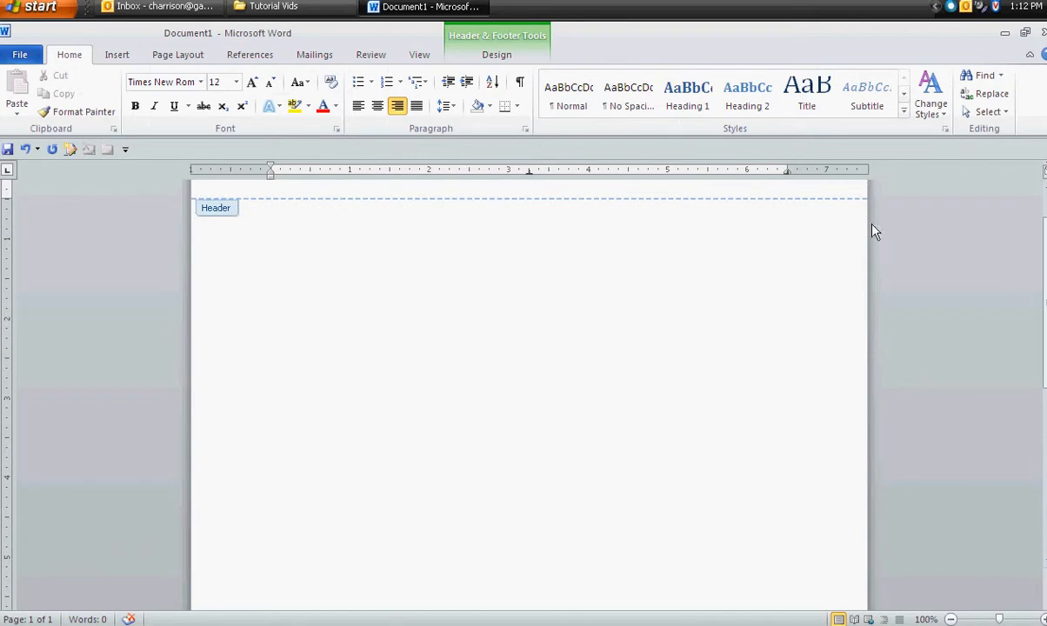
double_click(291, 315)
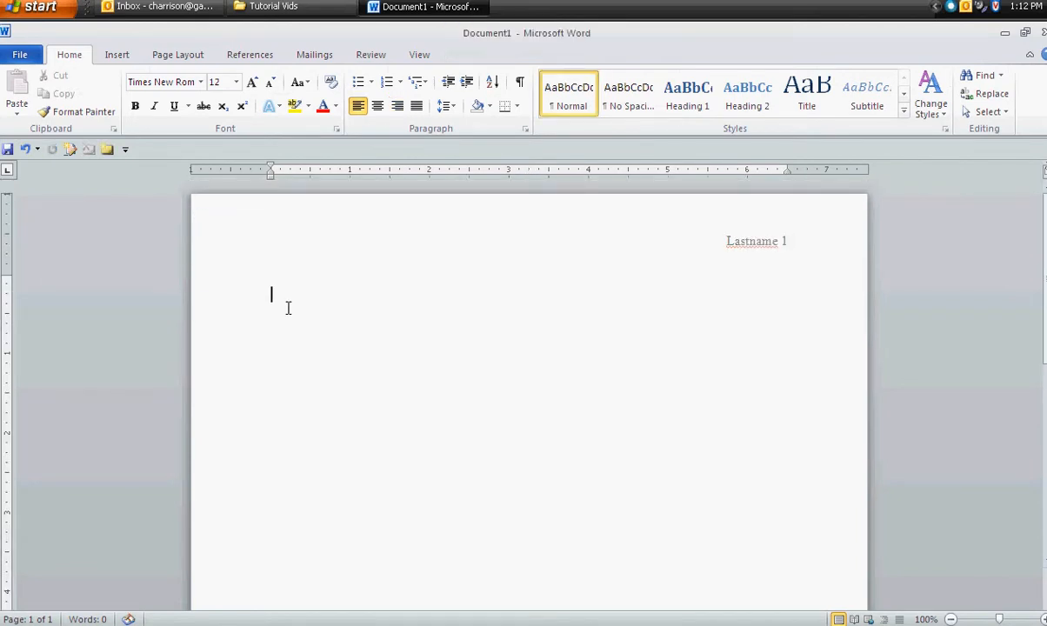
double_click(473, 231)
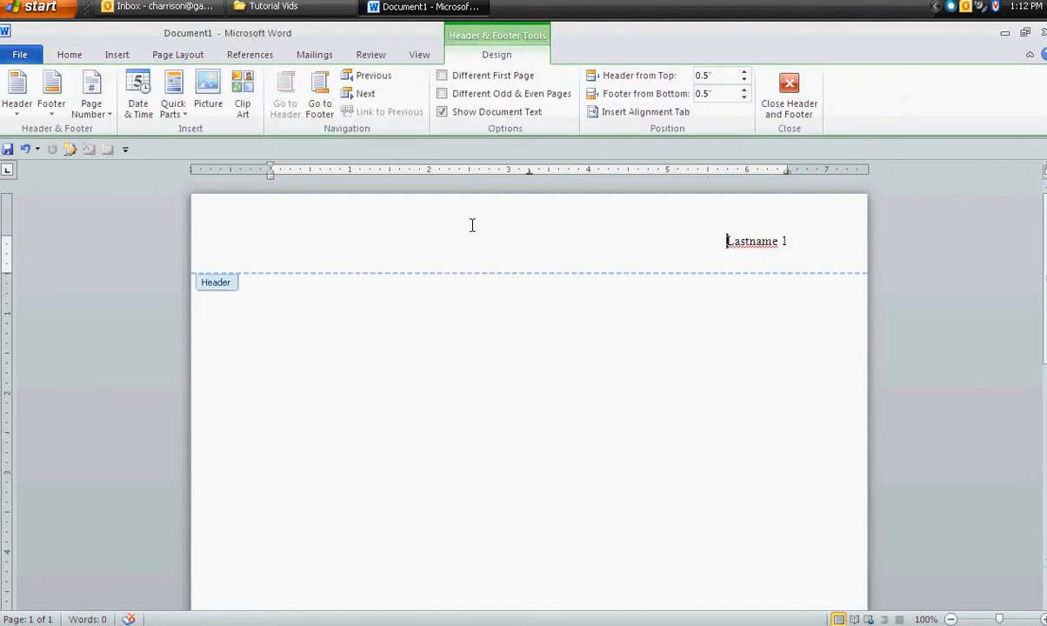
double_click(315, 320)
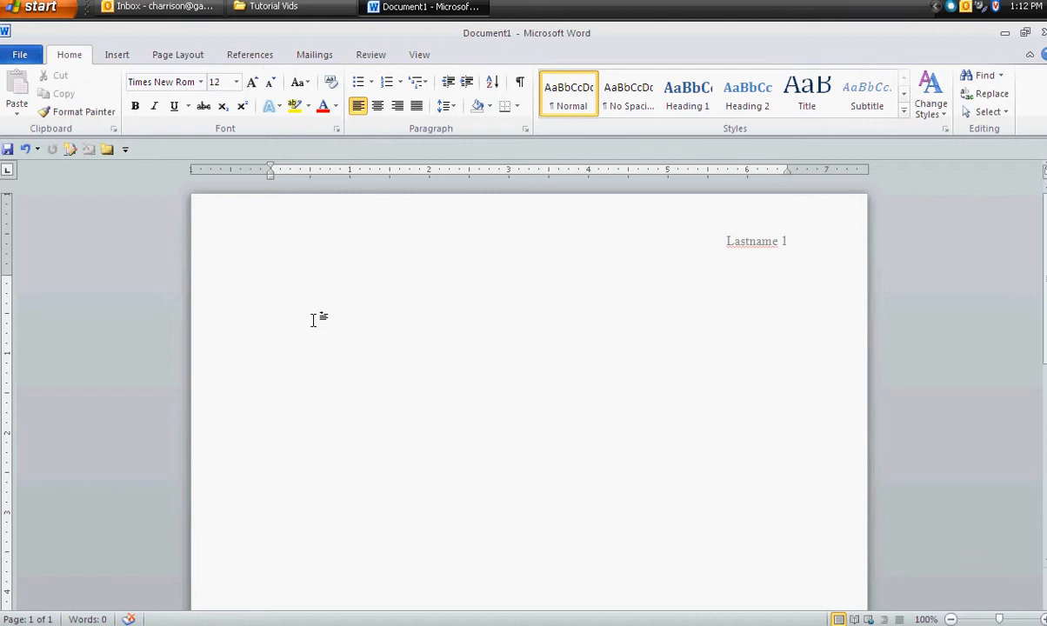
- Enter "Lastname Firstname" as the first line of the document's heading block and start a new line
text(H)
key(BackSpace)
text(Lastnam)
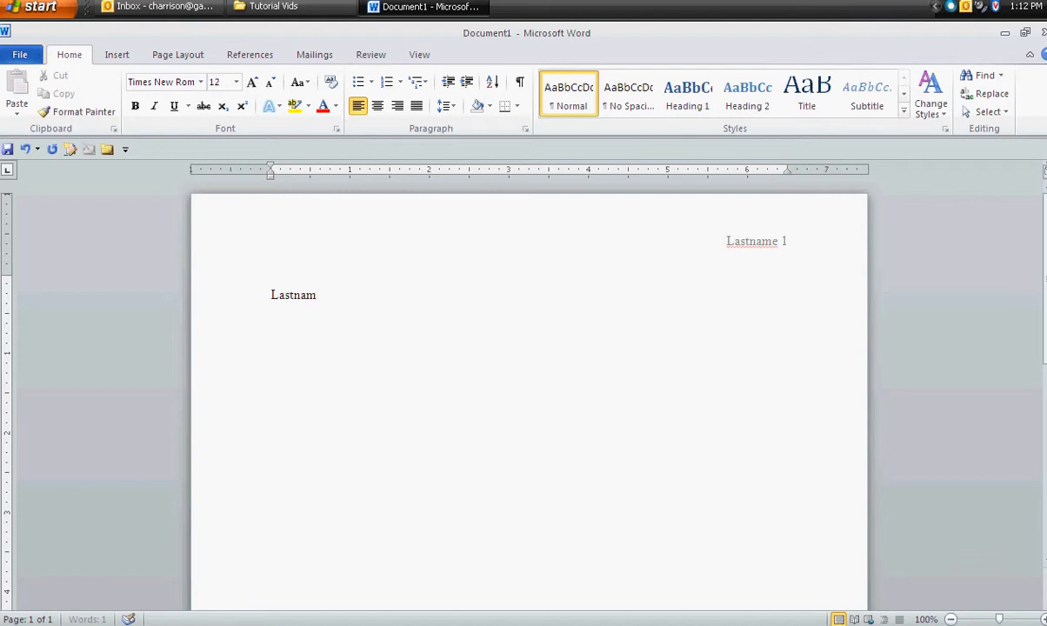
text(e Firstname)
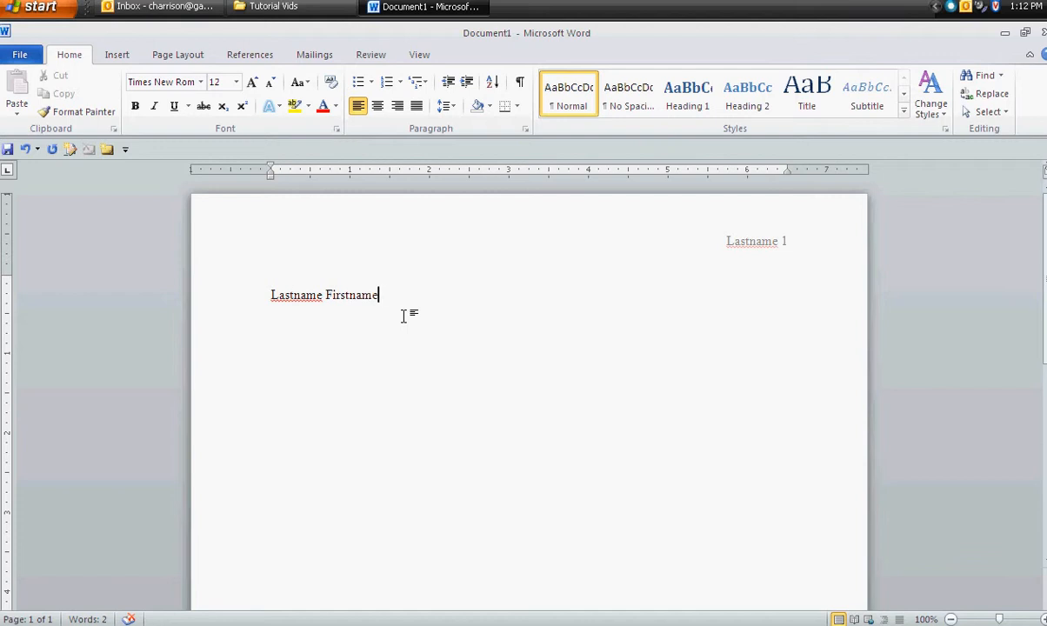
key(Return)
- Add the course number "EH 101.01" and the instructor's last name on separate lines below the student name
text(EH)
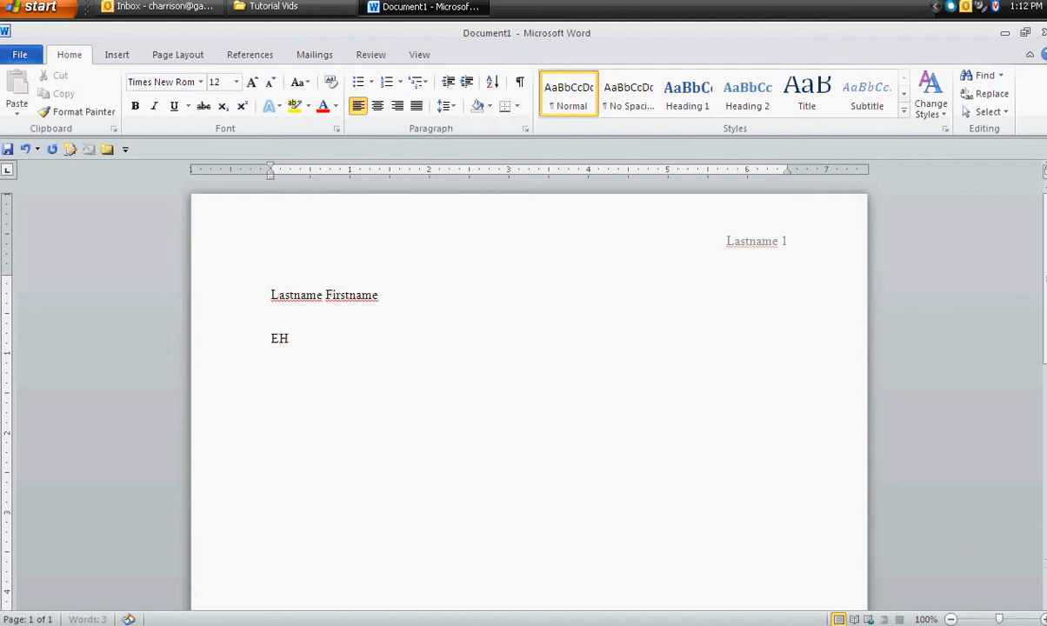
text( 101.01)
key(Return)
text(Harrison)
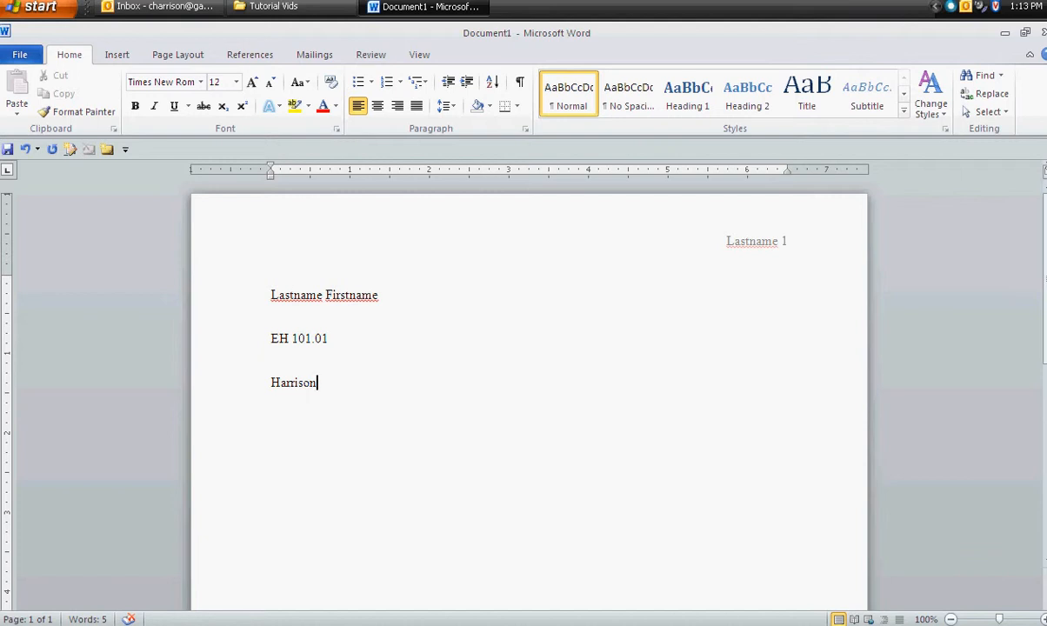
key(Return)
- Enter the date "3 August 2011" below the instructor's name and start a new line
text(3 August)
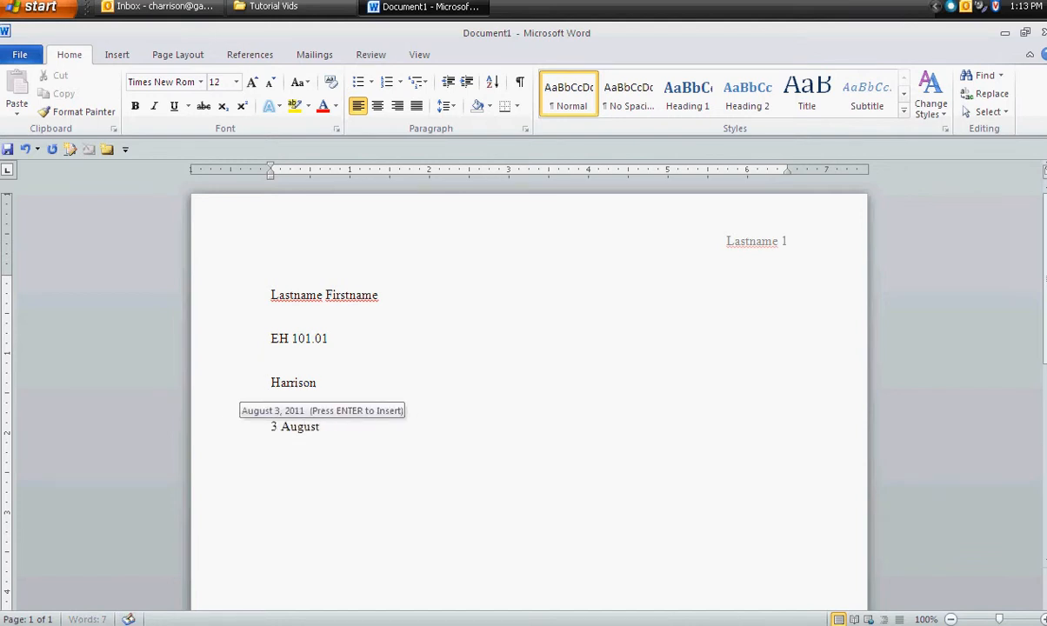
text( 2011)
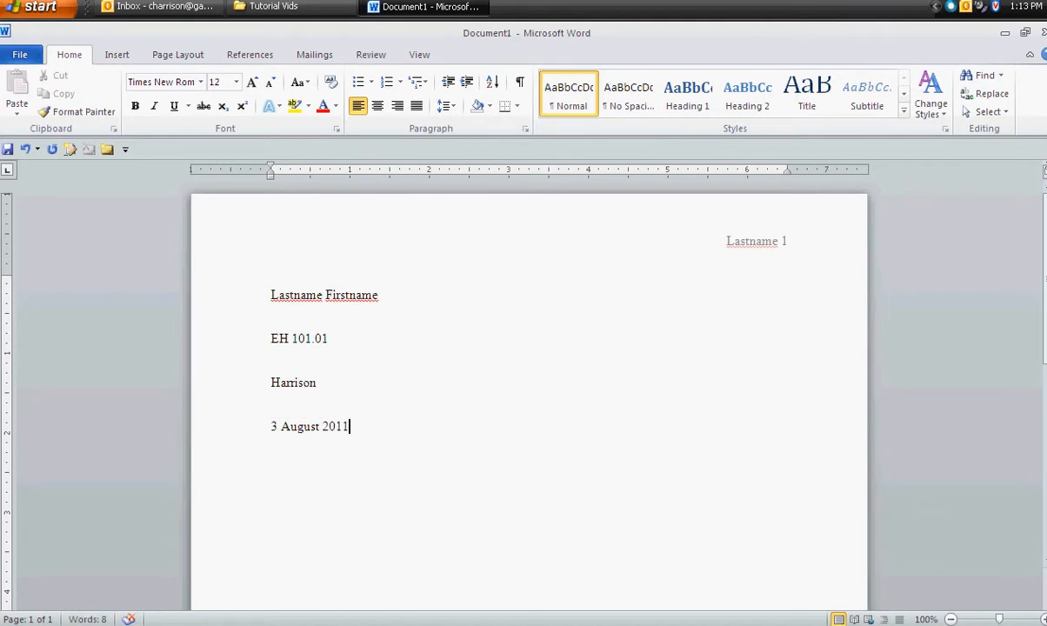
key(Return)
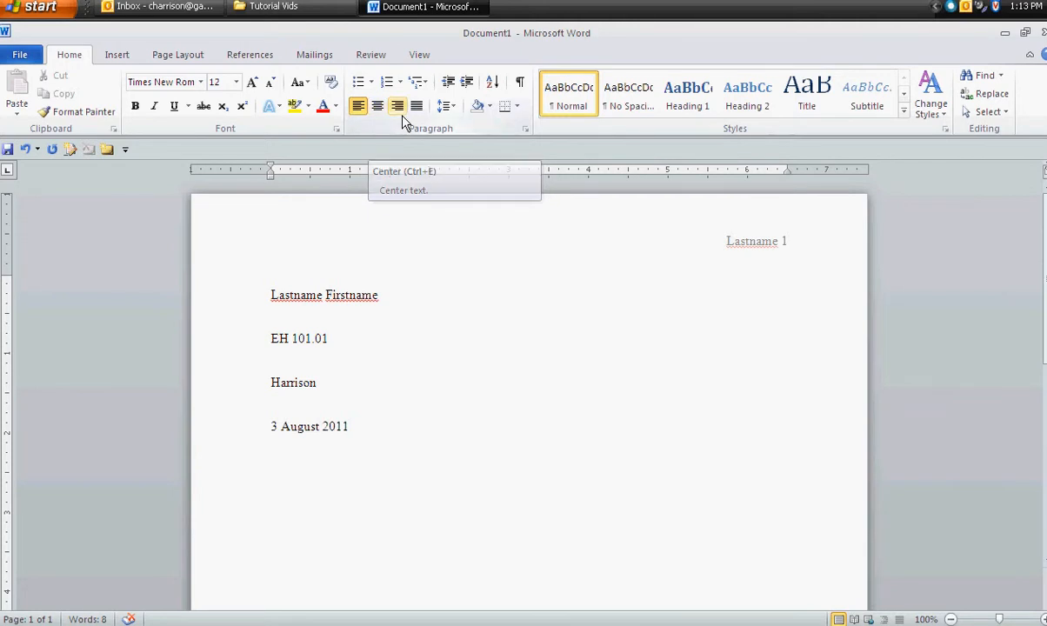
- Add the centred title "Title" on the line below the date and start a new line beneath it
click(380, 111)
text(Title)
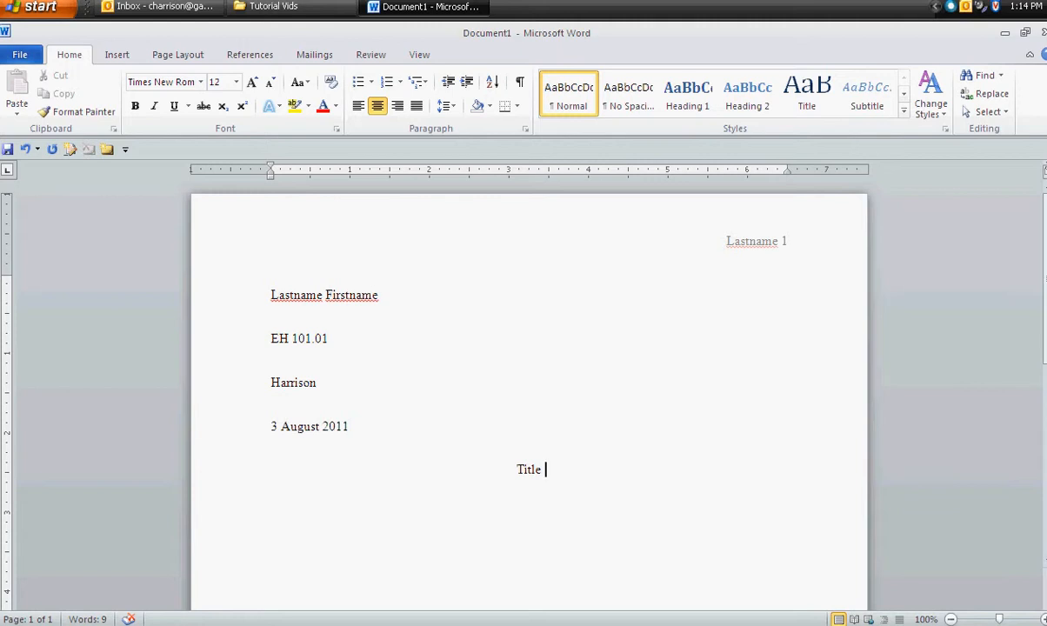
click(324, 298)
click(383, 298)
click(294, 384)
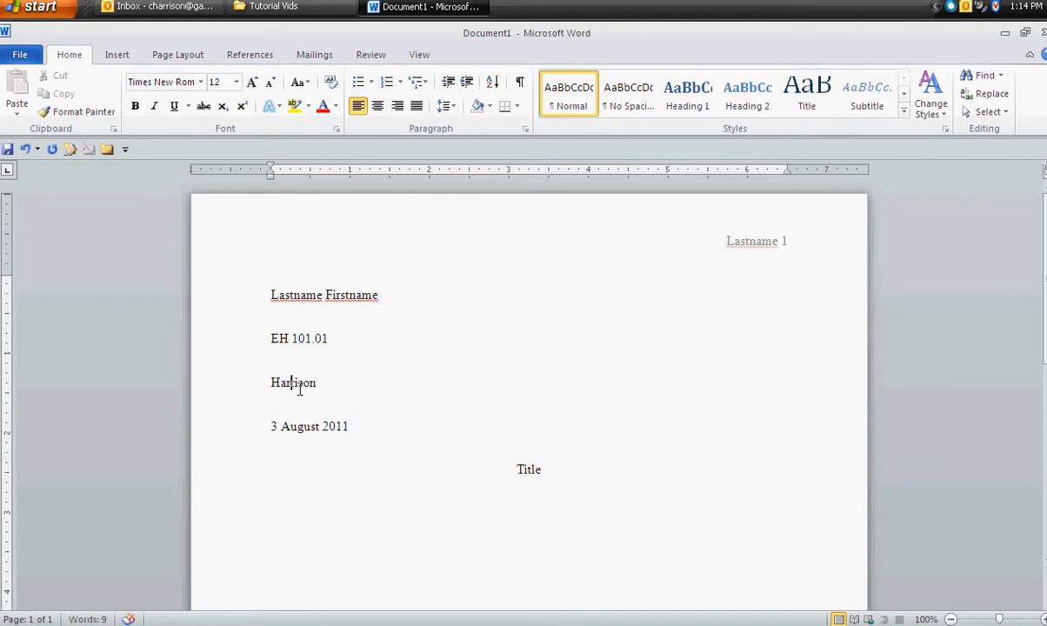
click(548, 472)
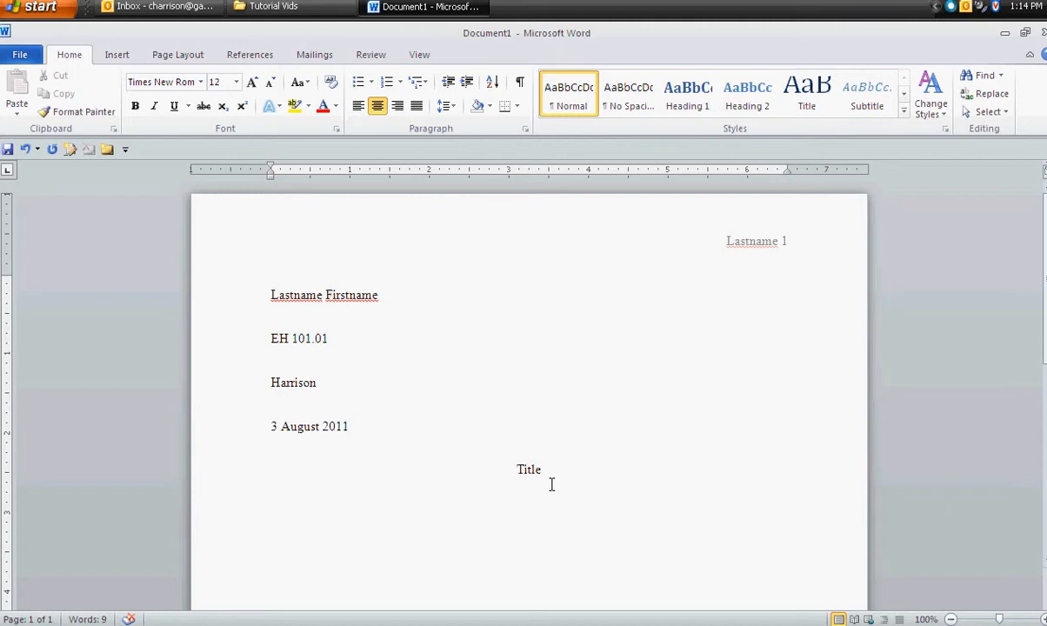
key(Return)
- Check the line spacing setting for the empty line below the title
drag(516, 468, 421, 377)
drag(531, 498, 536, 501)
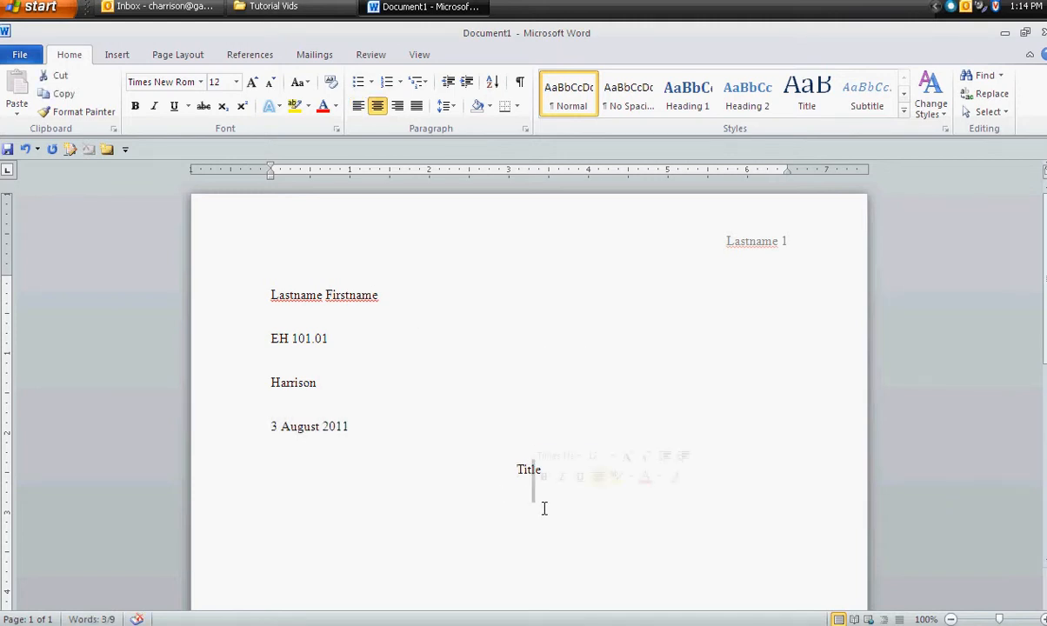
click(540, 493)
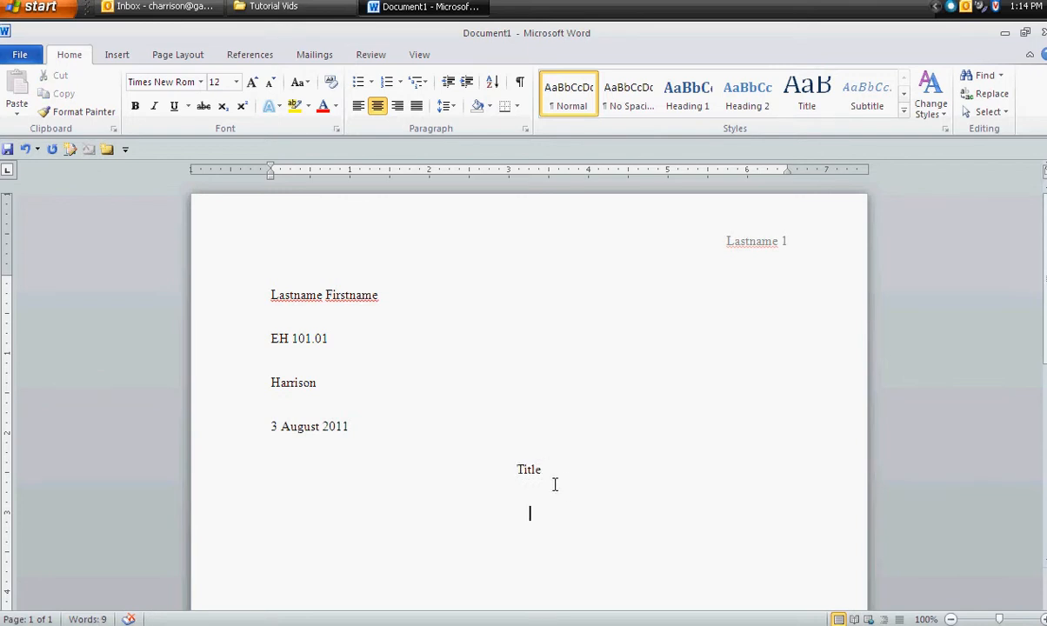
click(446, 107)
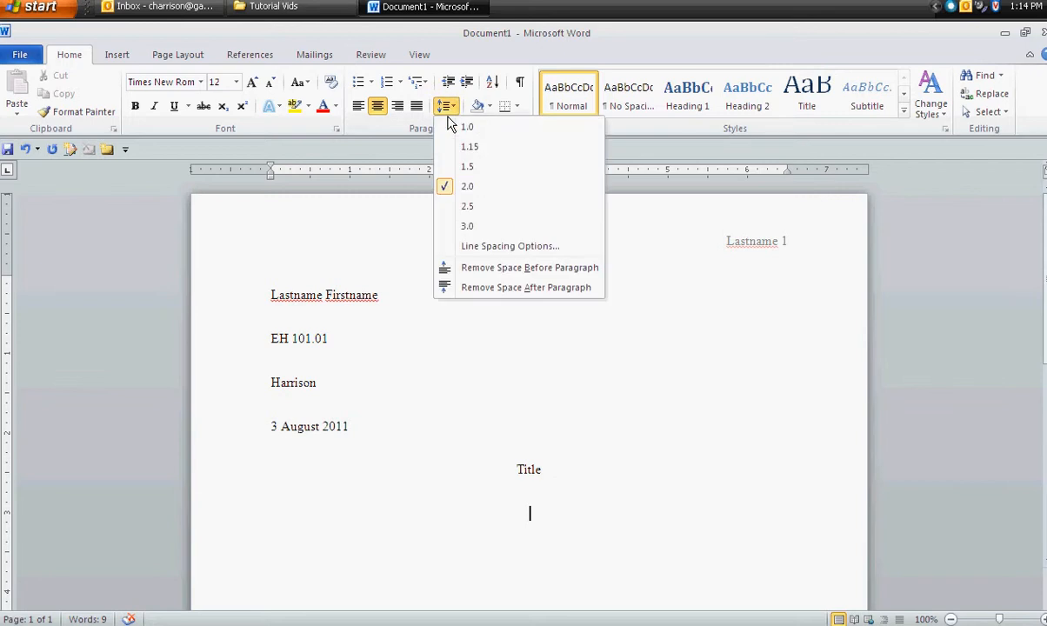
click(522, 510)
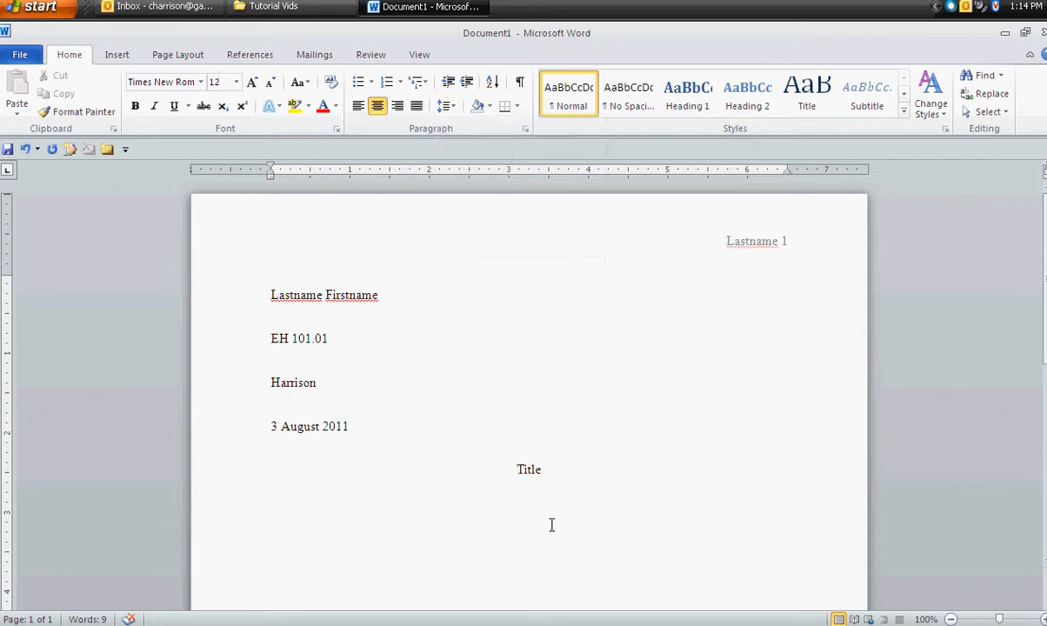
- Left-align the empty line below the title and indent it for the first body paragraph
click(358, 106)
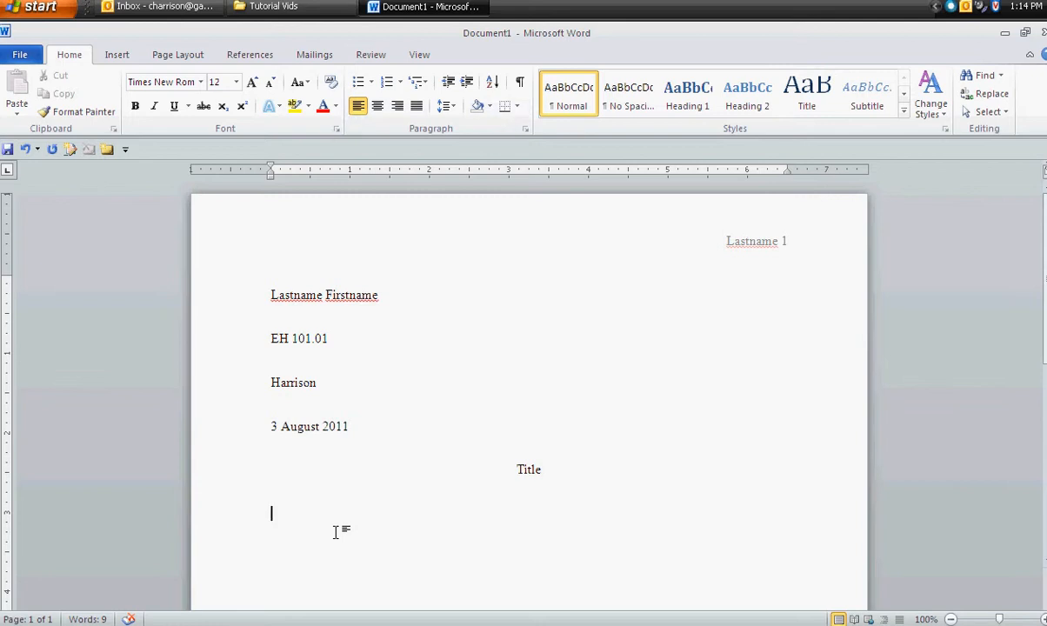
key(Tab)
key(Tab)
- Write "I'm going to pretend that I'm typing a paper, and I'm going to hit enter at the end of" and break the line
text(I'm going to)
text(tend that I'm typing a paper, and I'm going to hi)
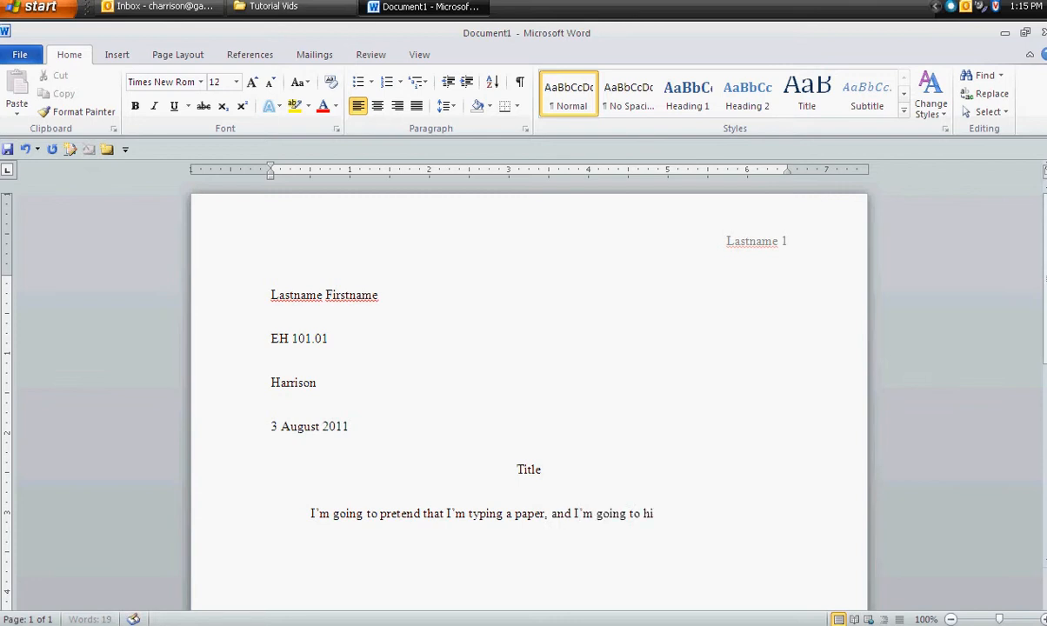
text(t enter at the ened o)
key(BackSpace)
key(BackSpace)
text(d of)
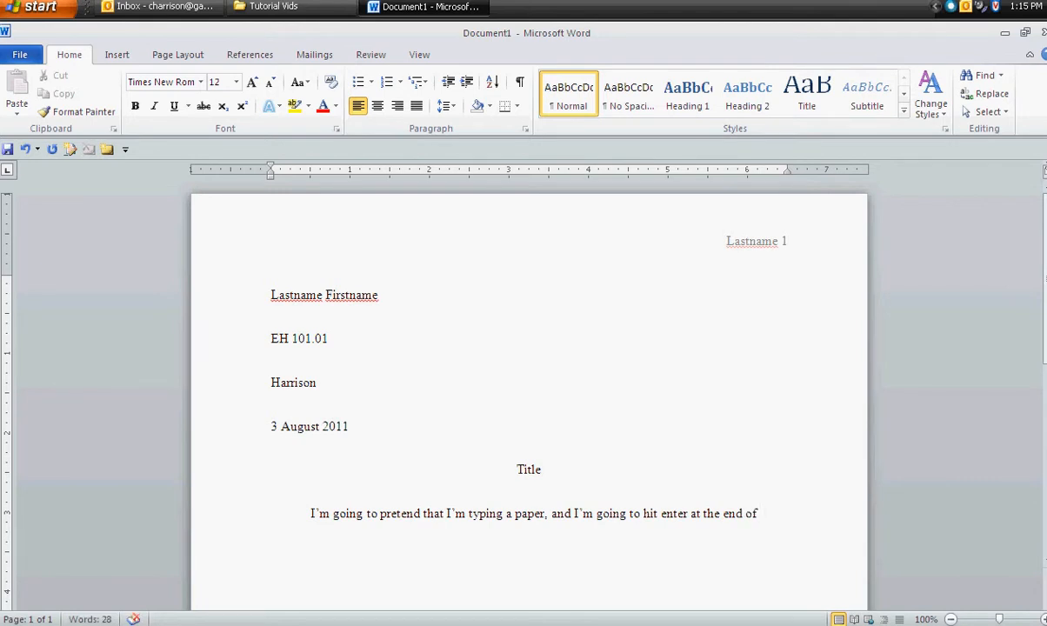
key(Return)
- Continue the body text on the new line with "end of every line.", starting it in lowercase
text(End of every lin)
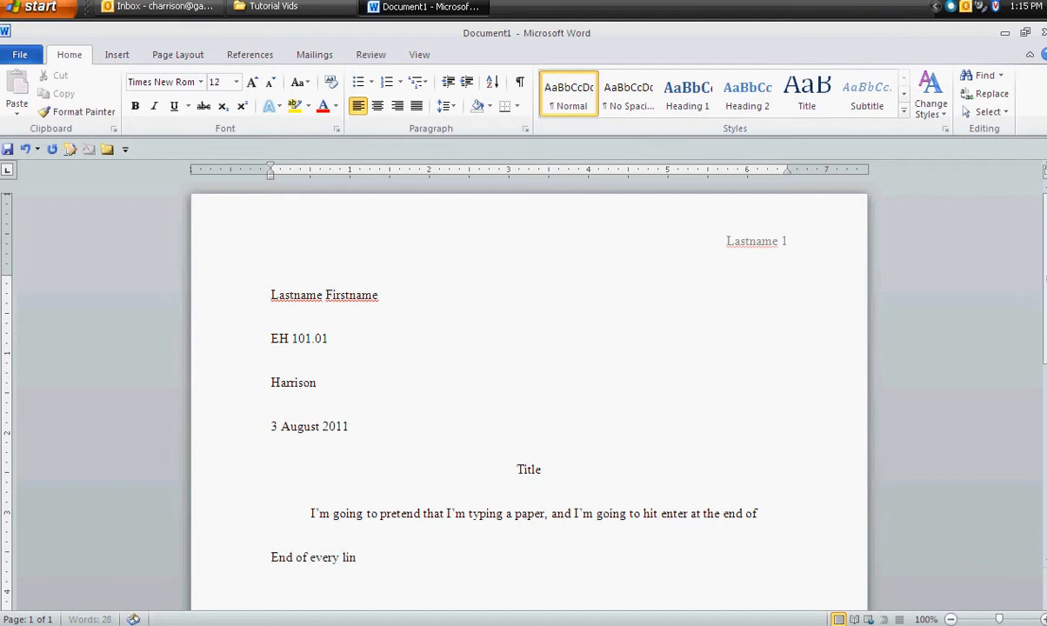
text(e.)
scroll(313, 498, down, 2)
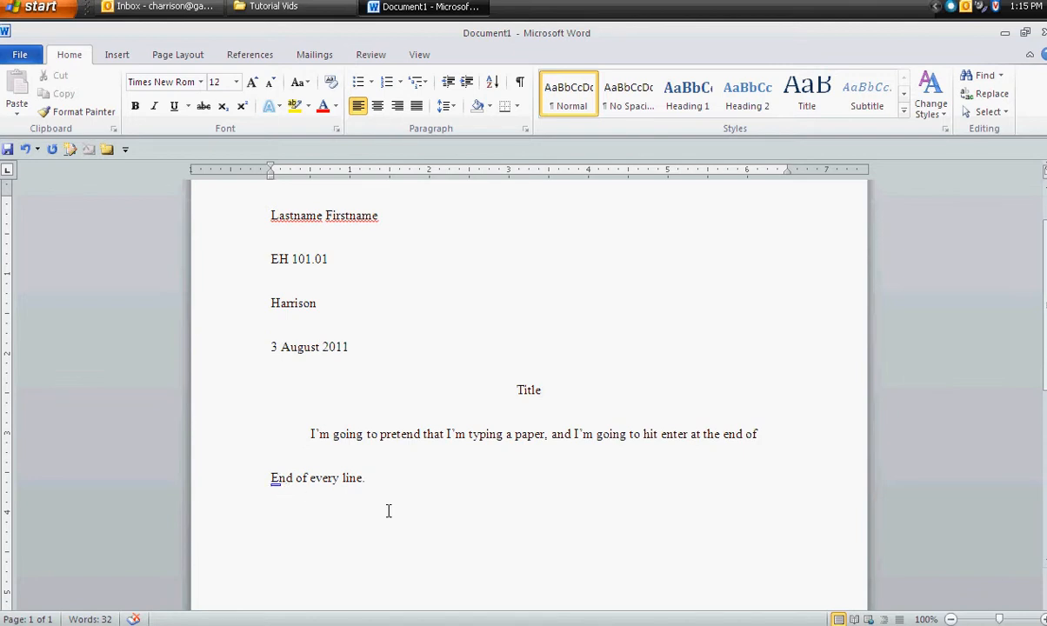
key(BackSpace)
text(e)
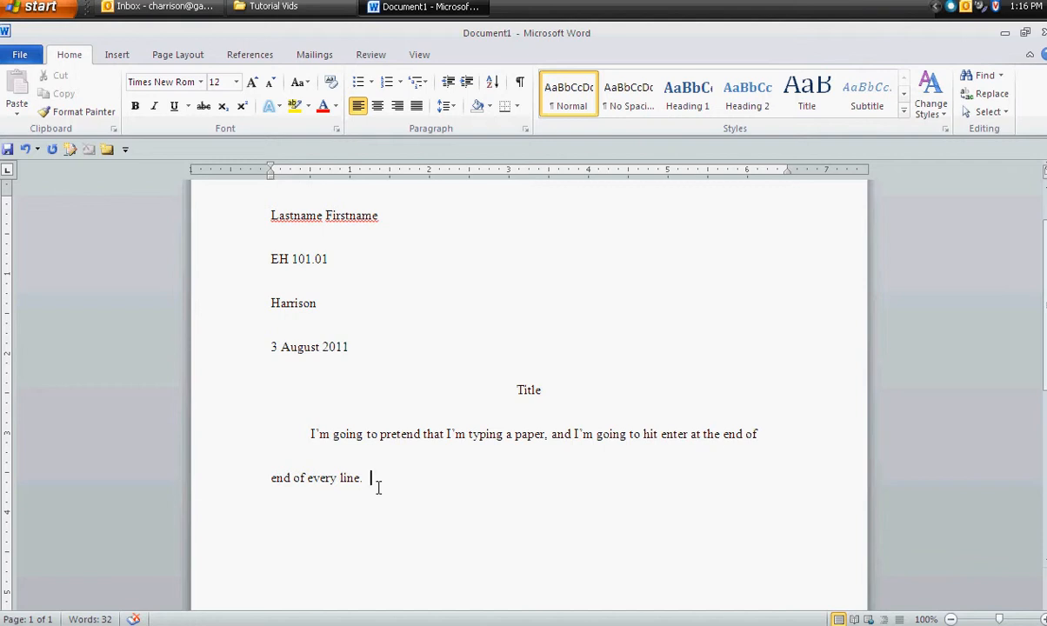
- Add "I'm going to continue typing to demonstrate what happens when this is done", break the line, and add "over and over and over."
text(I'm going to continue typei)
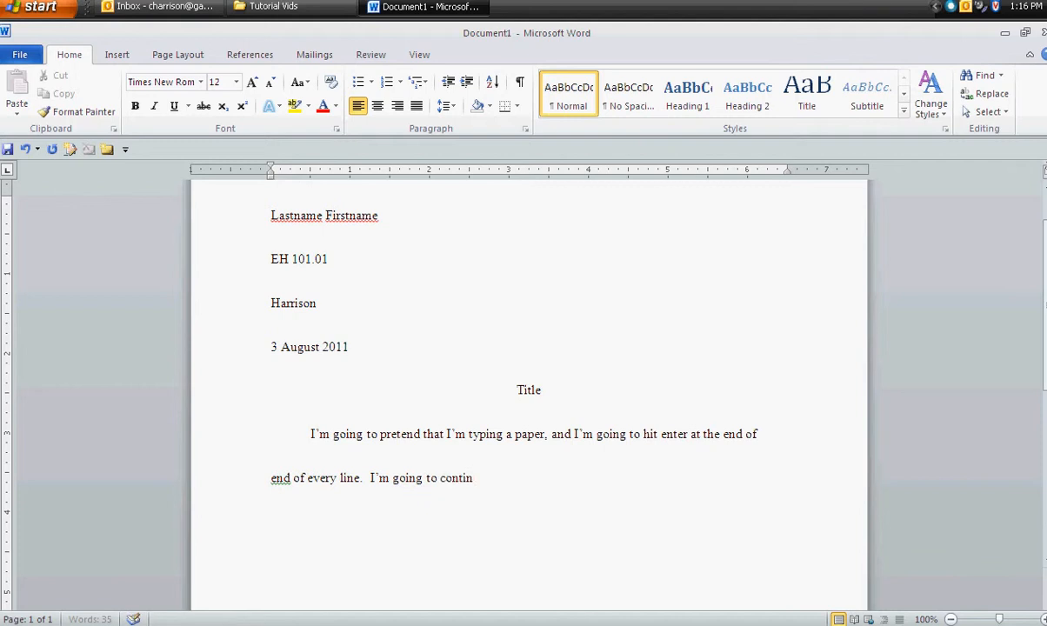
key(BackSpace)
key(BackSpace)
text(ing to demonstrate)
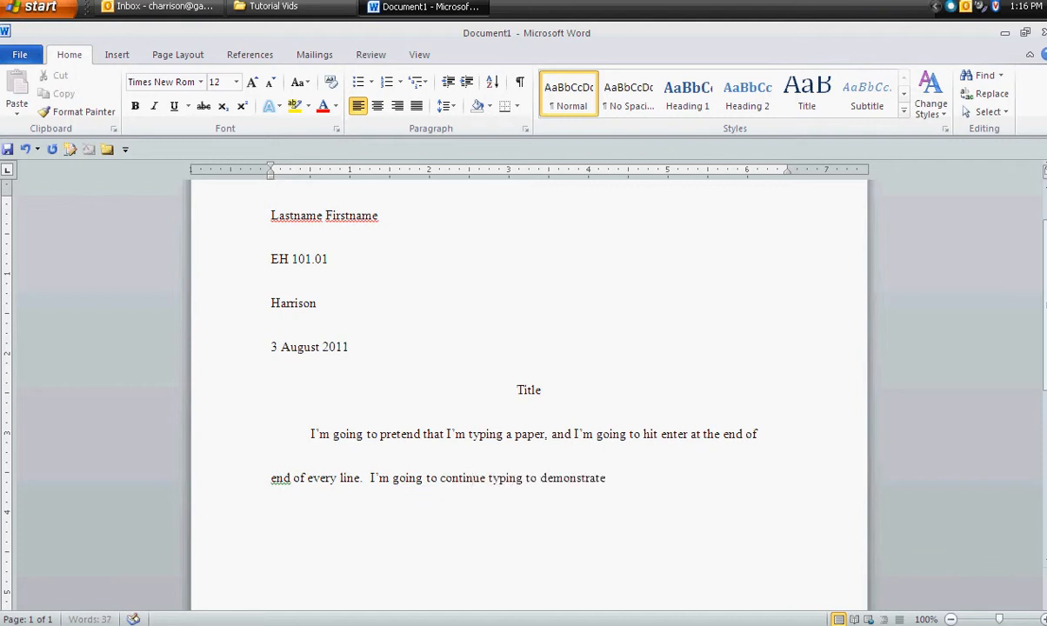
text( what happens when this is done)
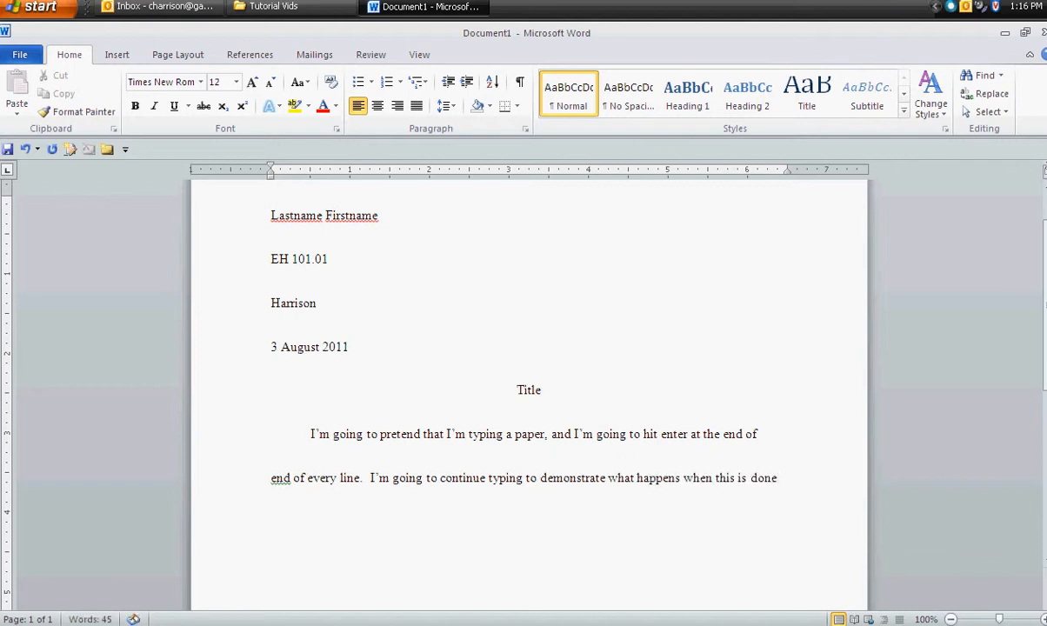
key(Return)
text(over and over and over.)
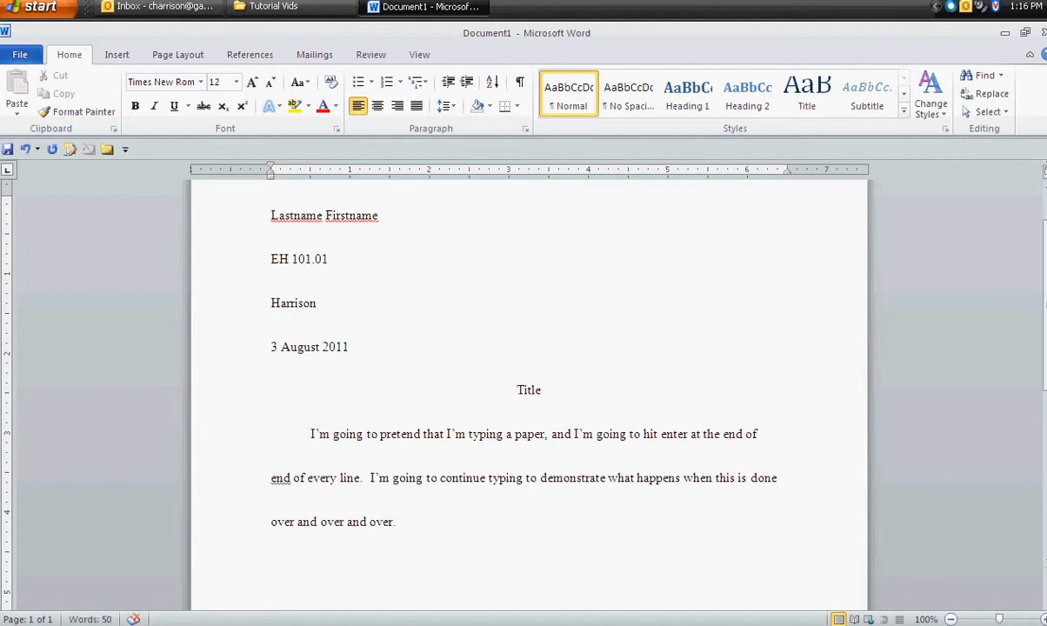
- Replace "what happens" in the second body line with "the errors that may occur"
click(793, 490)
click(291, 483)
click(291, 531)
click(450, 549)
drag(685, 484, 617, 526)
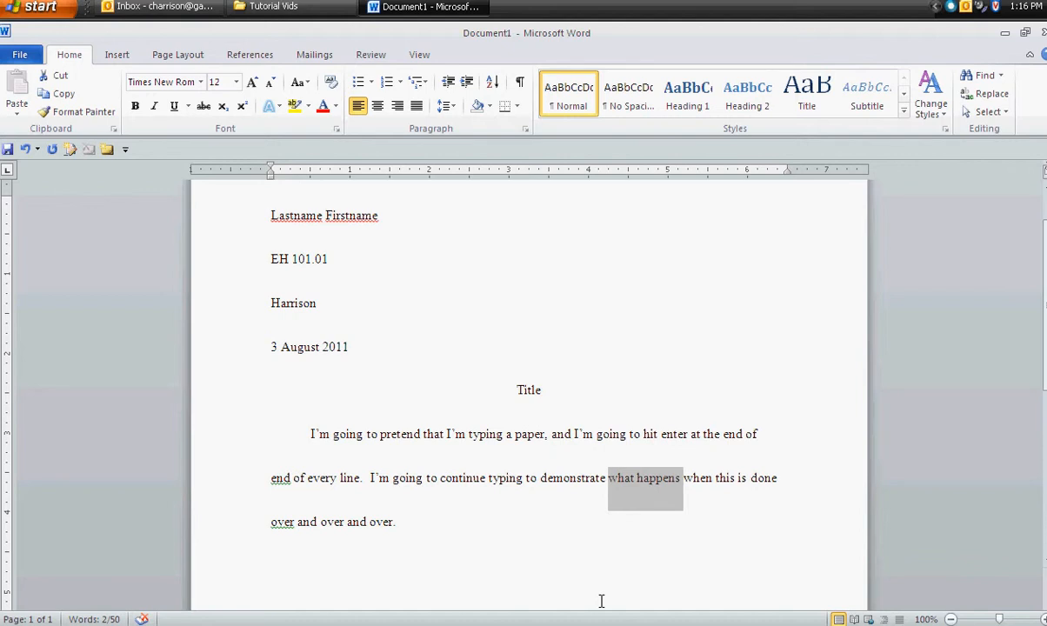
click(657, 486)
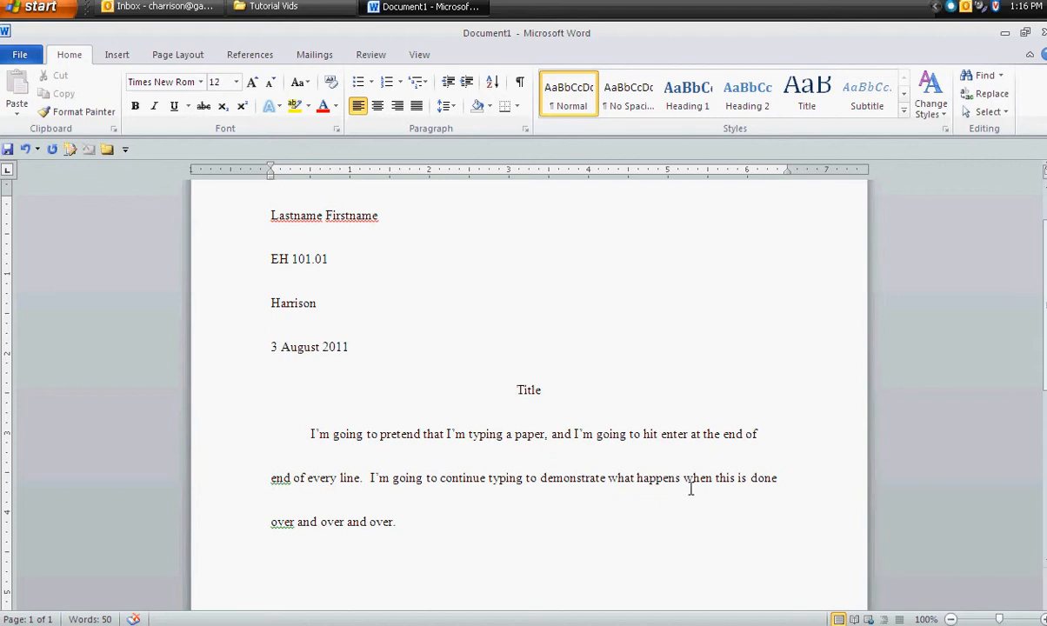
drag(690, 489, 633, 491)
text(the errors that may occur)
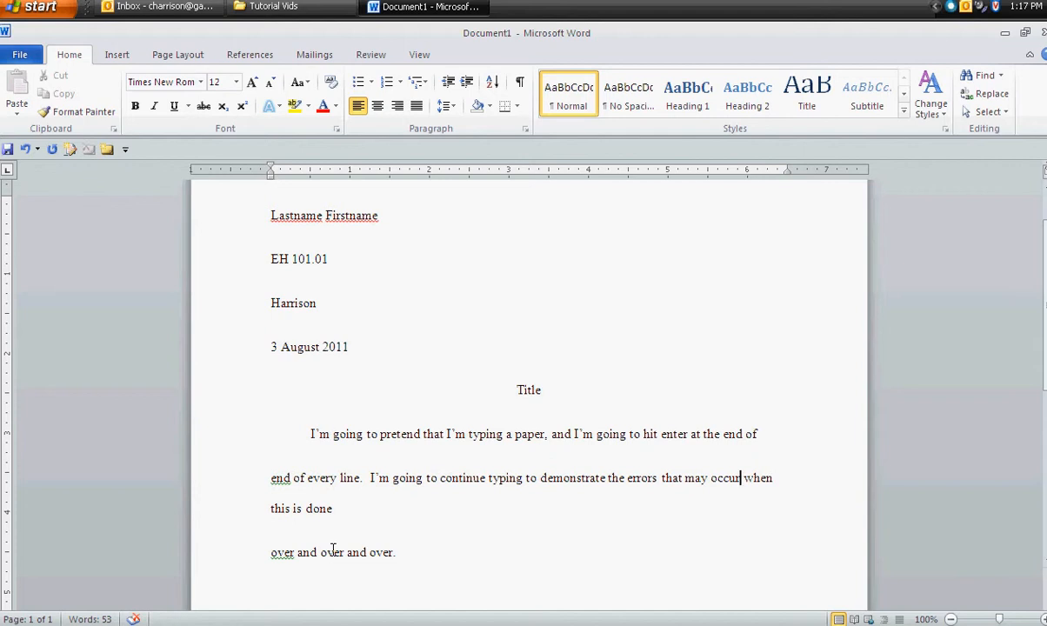
- Remove the paragraph break before "over and over and over." so it joins the preceding line
click(268, 559)
key(BackSpace)
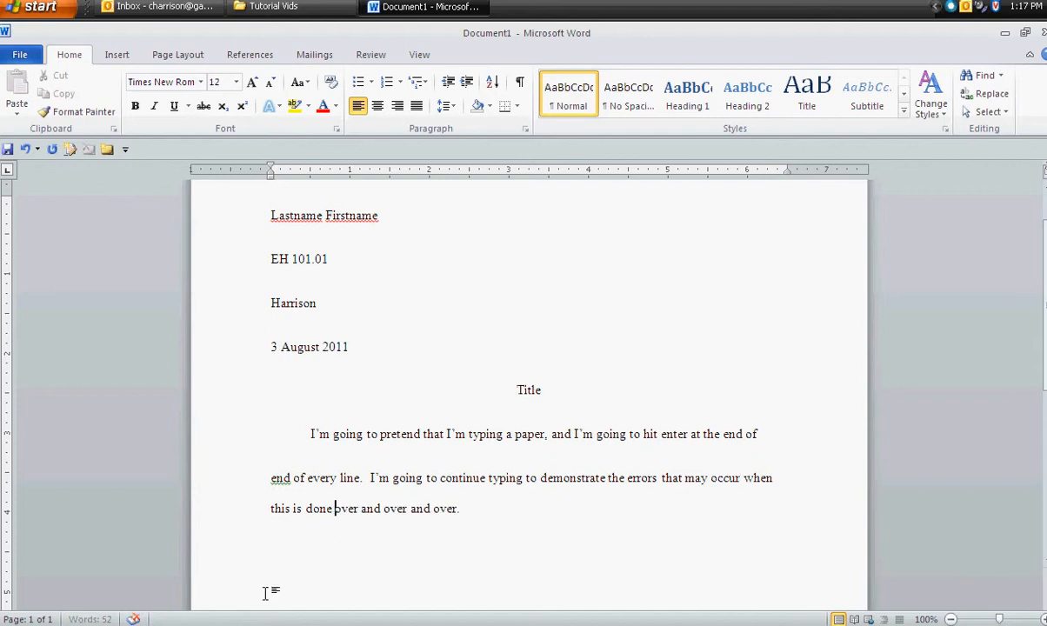
click(515, 559)
click(351, 465)
click(352, 498)
click(383, 510)
- Replace the body text with "I'm going to retype this same piece of text, but this time without hitting enter at the end of every line."
drag(484, 517, 308, 431)
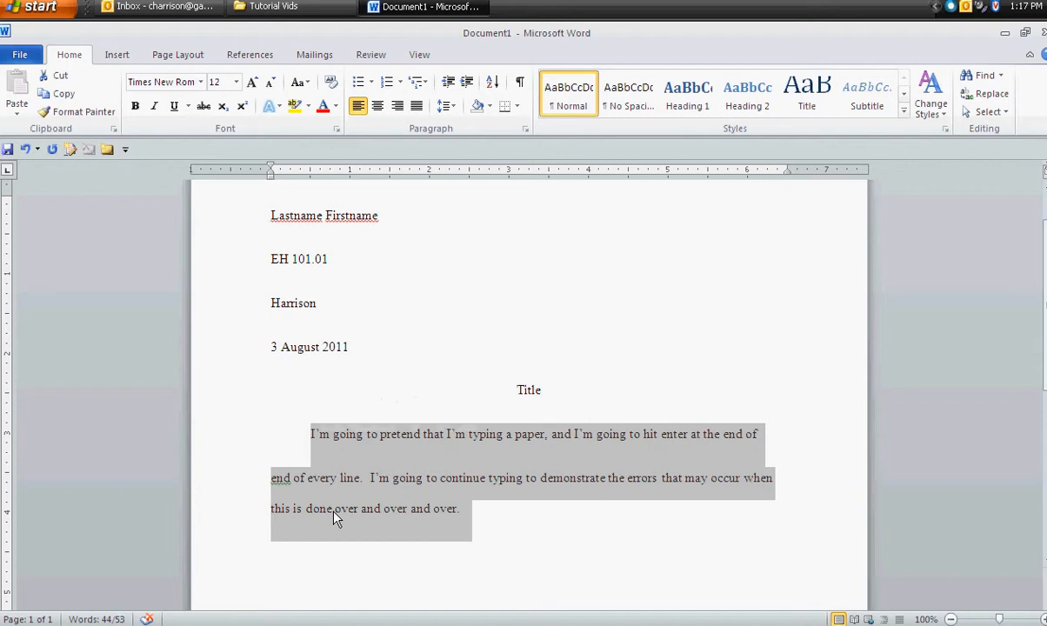
key(BackSpace)
text(I'm goning to retype this same piece p)
key(BackSpace)
text(of text, but this)
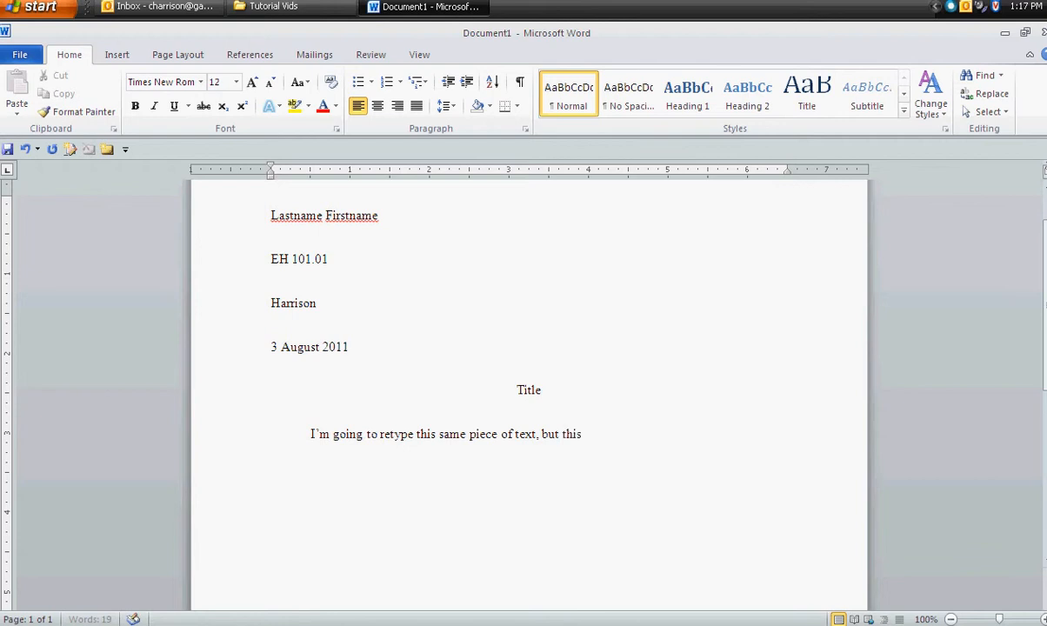
text( time without hitti)
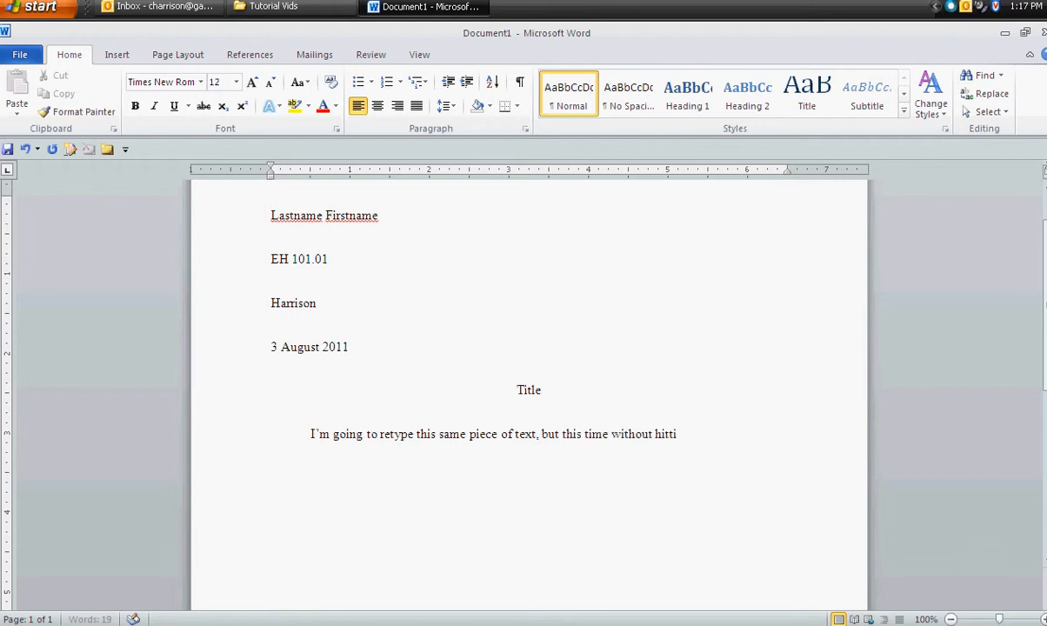
text(ng eneter at the end of e)
text(very line.)
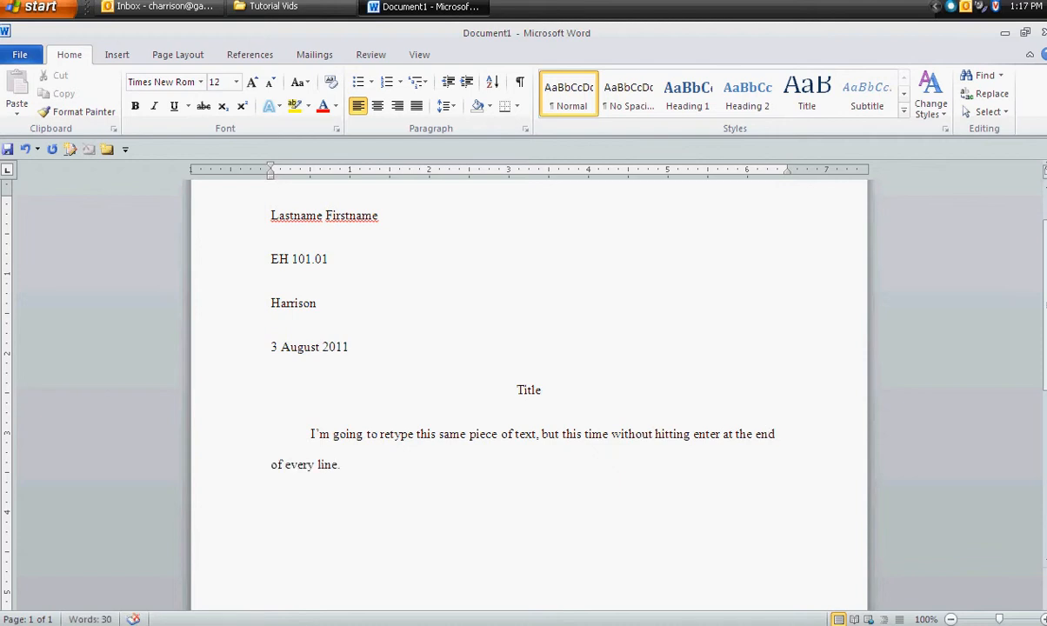
text(This creates nowproblems)
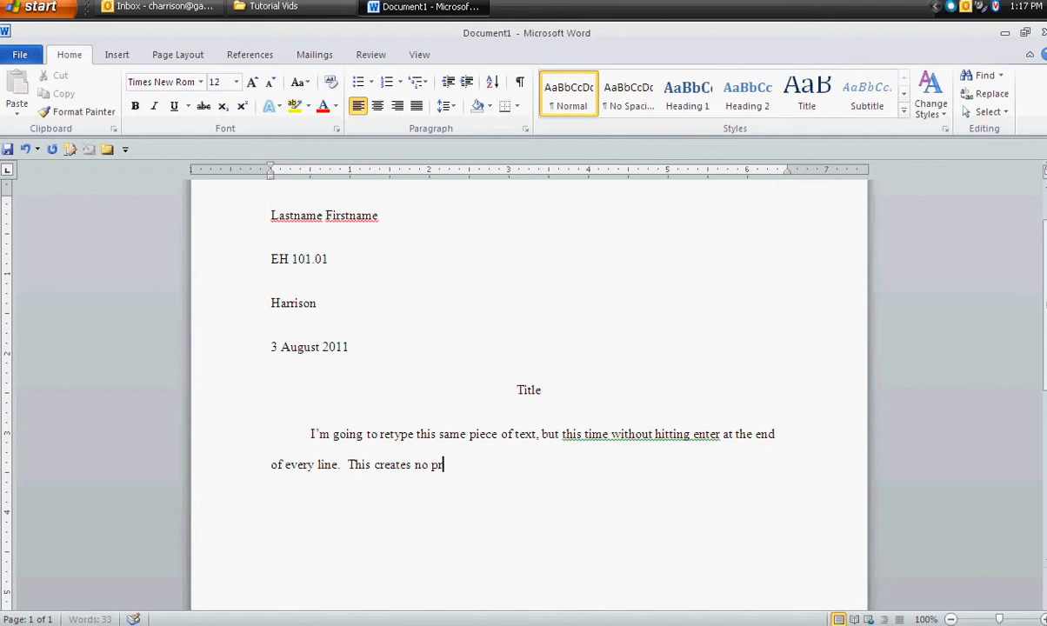
- Ignore the grammar flag on "this time without hitting enter" once and finish the last sentence with "at all, and editing is a snap."
right_click(650, 444)
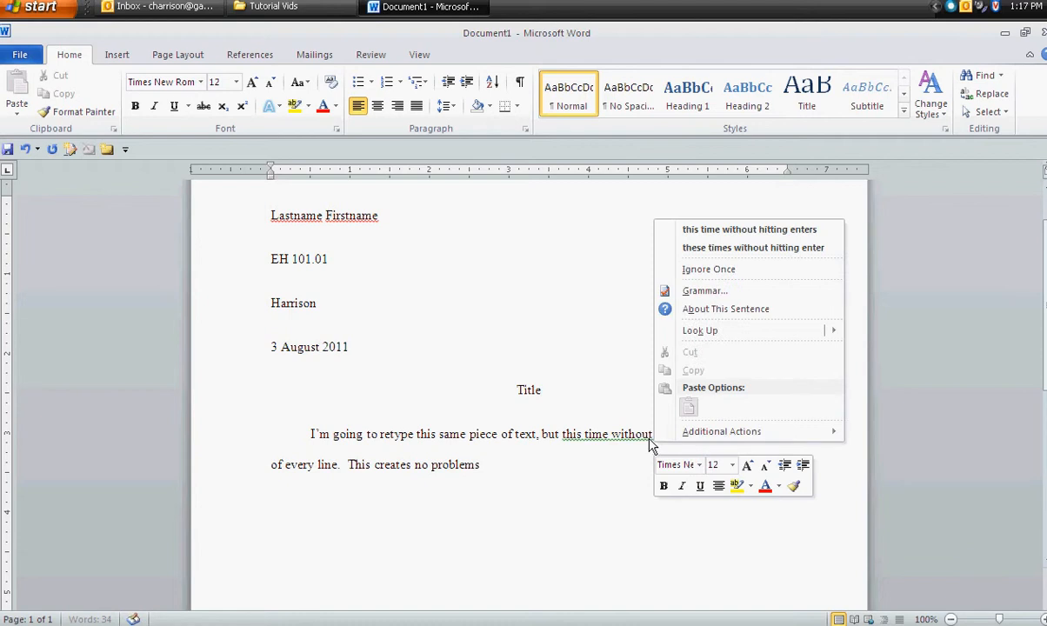
click(626, 469)
right_click(645, 444)
click(740, 270)
click(543, 482)
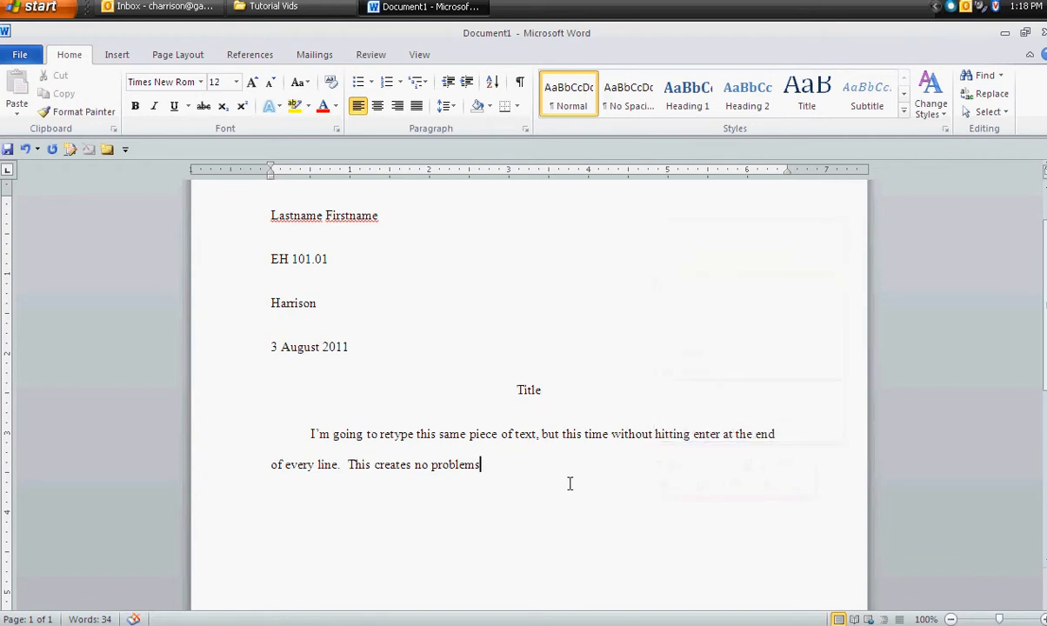
text(at all, and editing is a snap.)
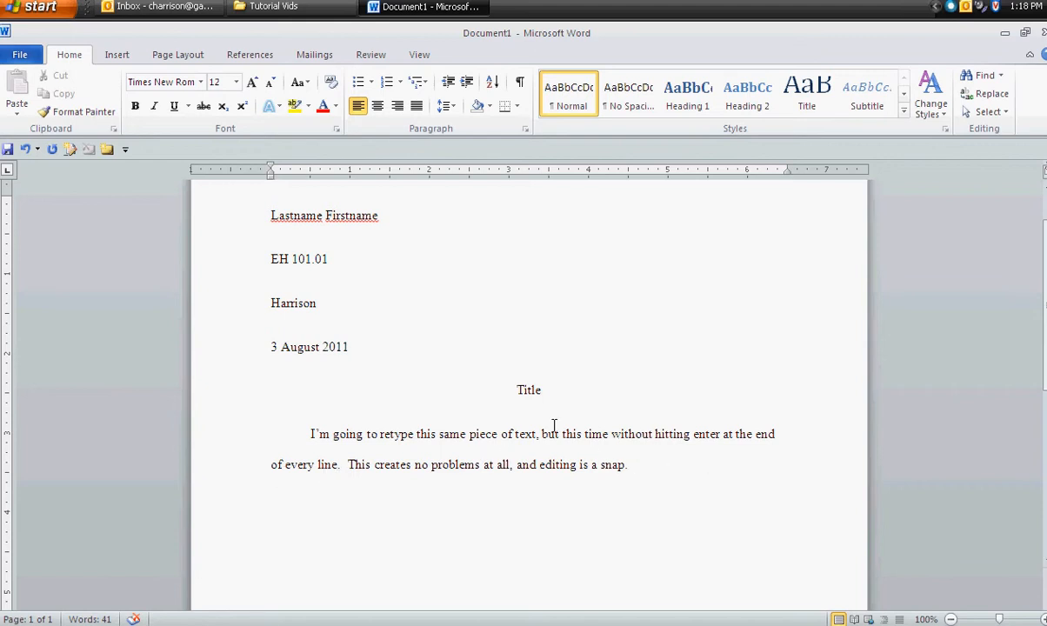
- Insert "I will do the same thing" after "but this time" in the first sentence
click(611, 435)
text(I will do so)
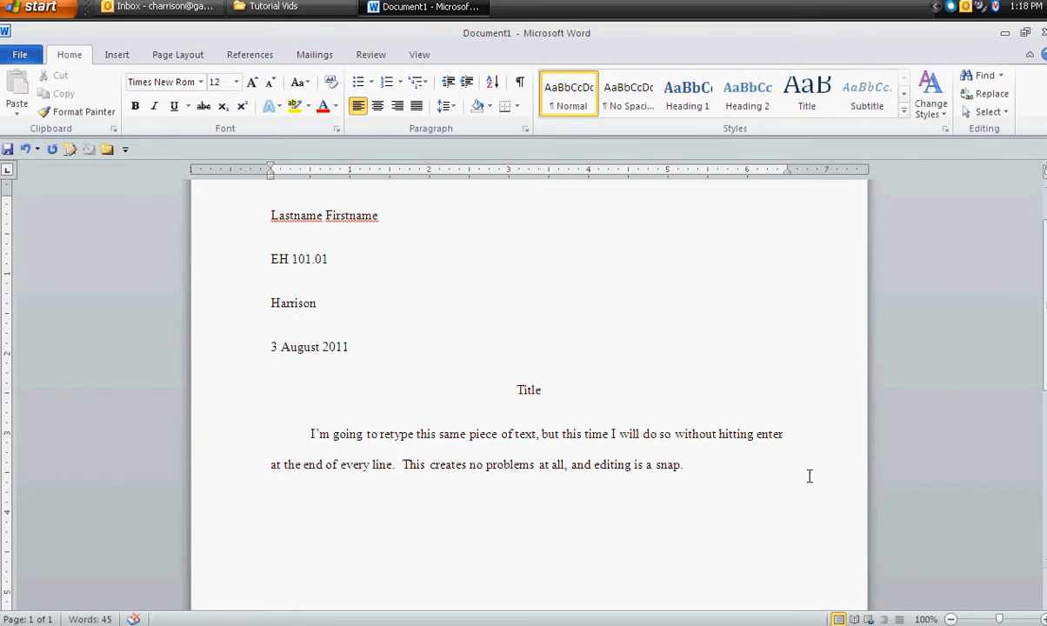
double_click(666, 434)
text(the same thi)
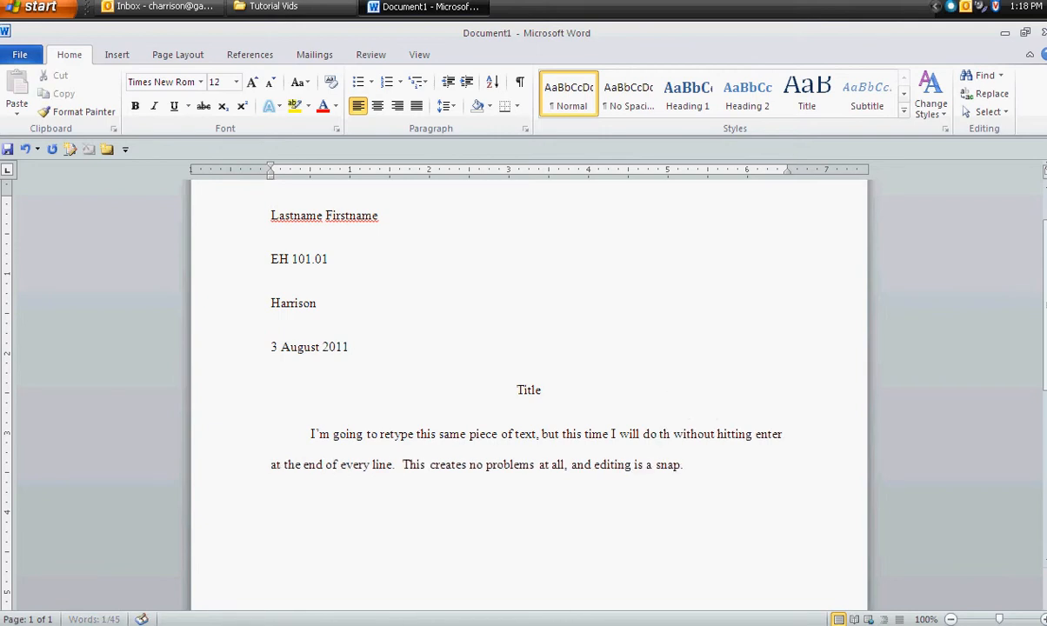
text(ng)
key(BackSpace)
click(781, 484)
mouse_move(781, 483)
mouse_down()
mouse_move(320, 452)
mouse_move(669, 495)
mouse_move(766, 477)
mouse_up()
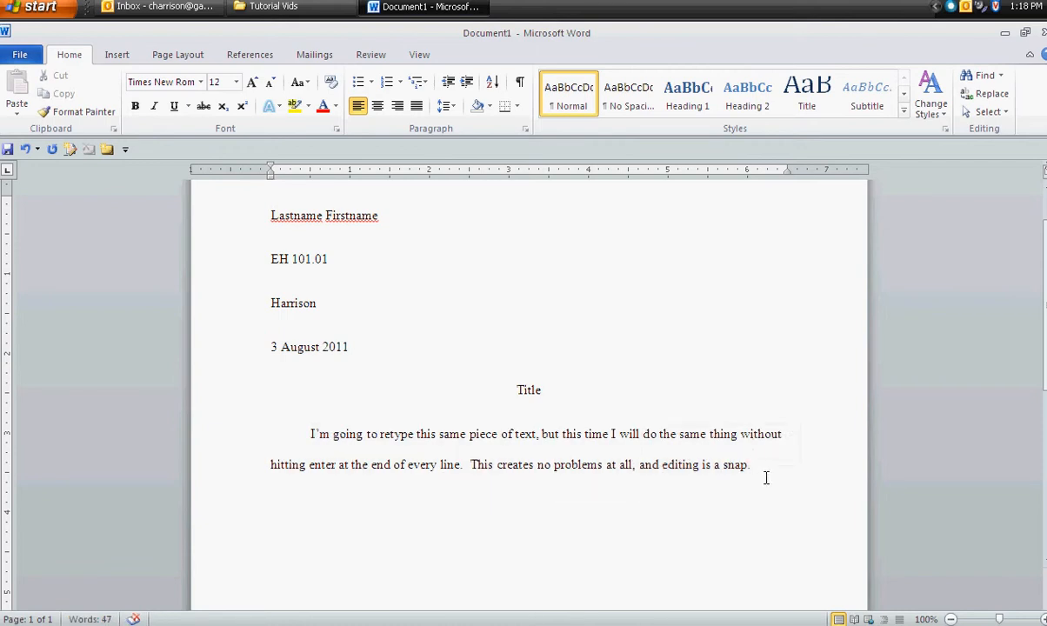
- Start a new indented paragraph reading "It's time to begin a new paragraph."
key(Return)
key(Tab)
text(It's time to b)
text(ein)
key(BackSpace)
key(BackSpace)
key(BackSpace)
text(gin a new paragraph)
key(BackSpace)
text(.)
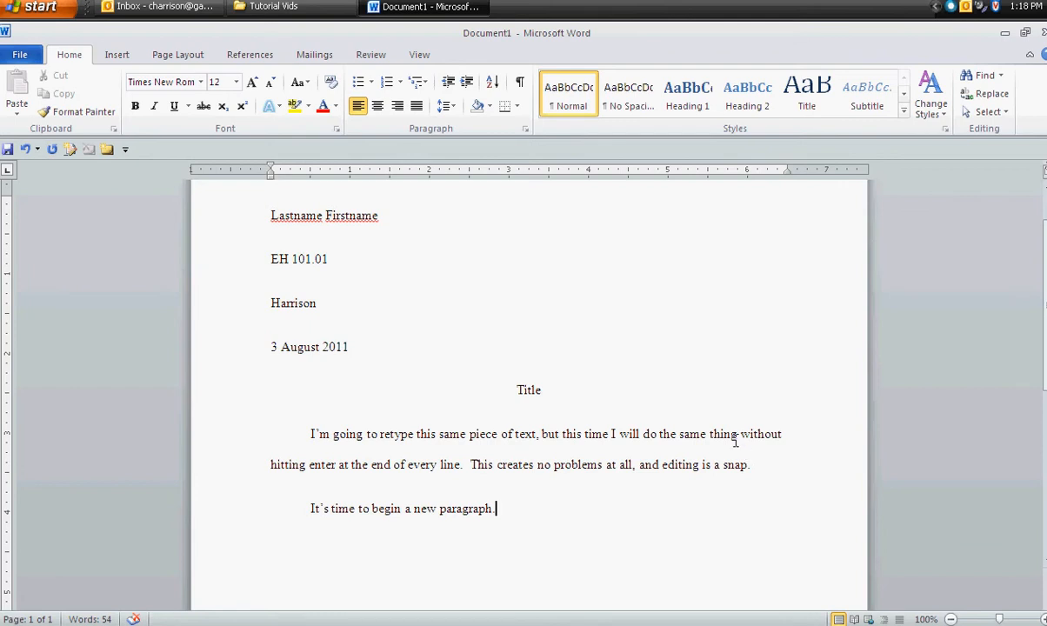
- Review the page's header, heading block, title and body paragraphs, including the spacing between the lines
scroll(748, 439, down, 5)
scroll(568, 378, up, 6)
mouse_move(280, 270)
mouse_down()
mouse_move(528, 545)
mouse_move(282, 283)
mouse_up()
click(561, 566)
click(534, 389)
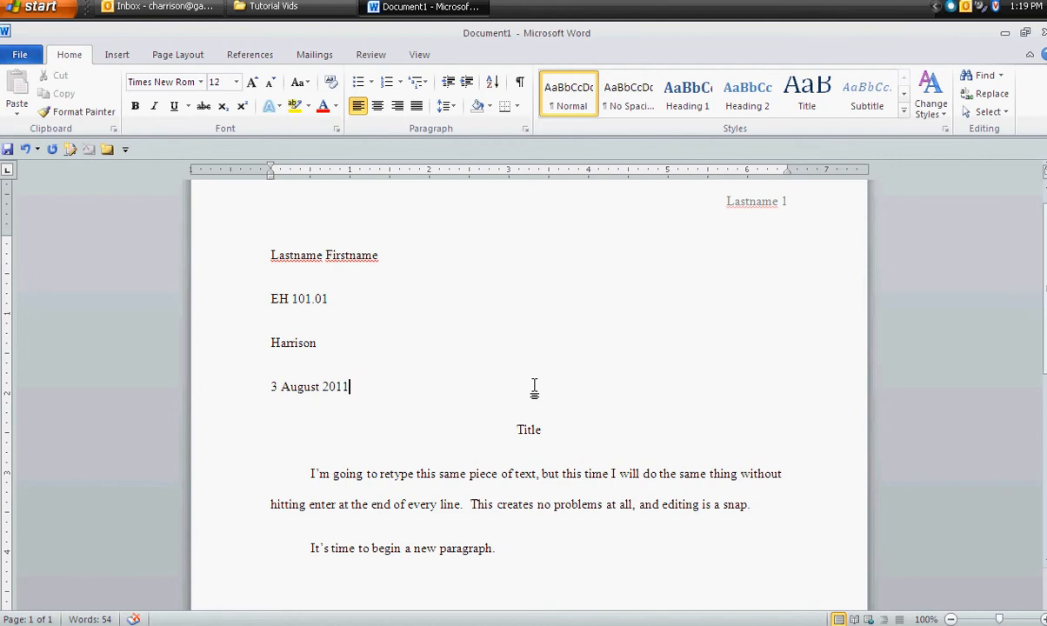
scroll(535, 392, up, 1)
click(534, 387)
click(518, 334)
click(522, 307)
click(520, 357)
drag(543, 420, 552, 472)
click(617, 488)
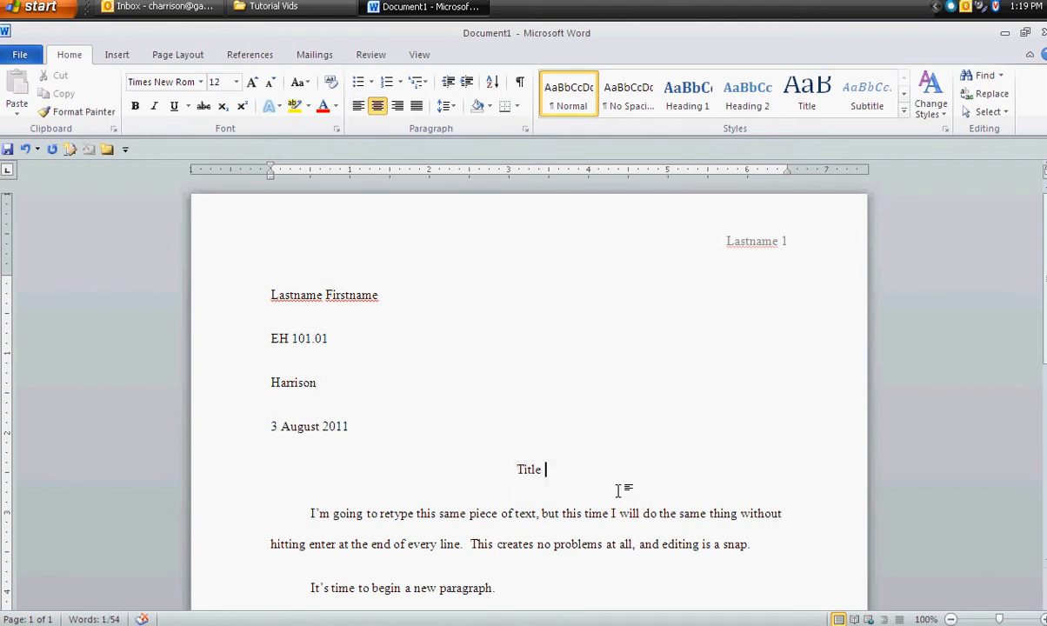
click(565, 443)
click(537, 360)
click(554, 308)
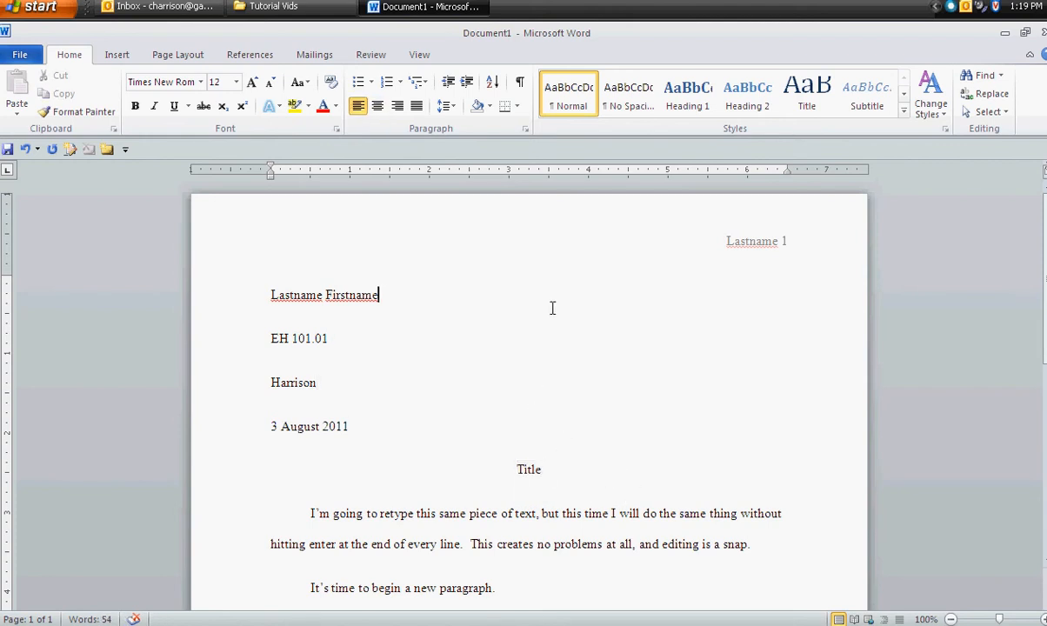
click(545, 399)
click(562, 451)
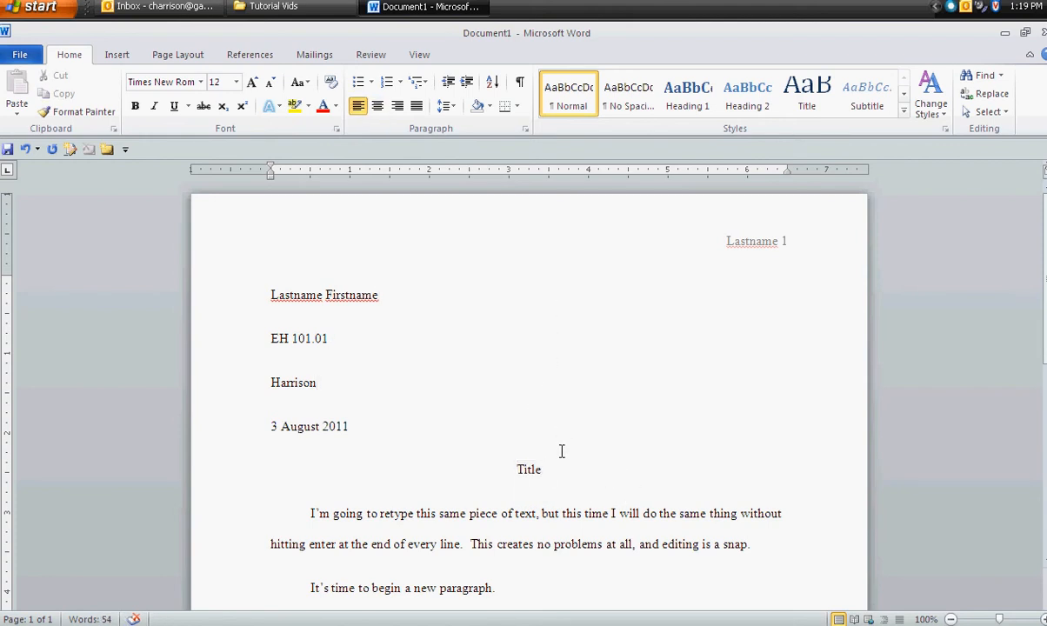